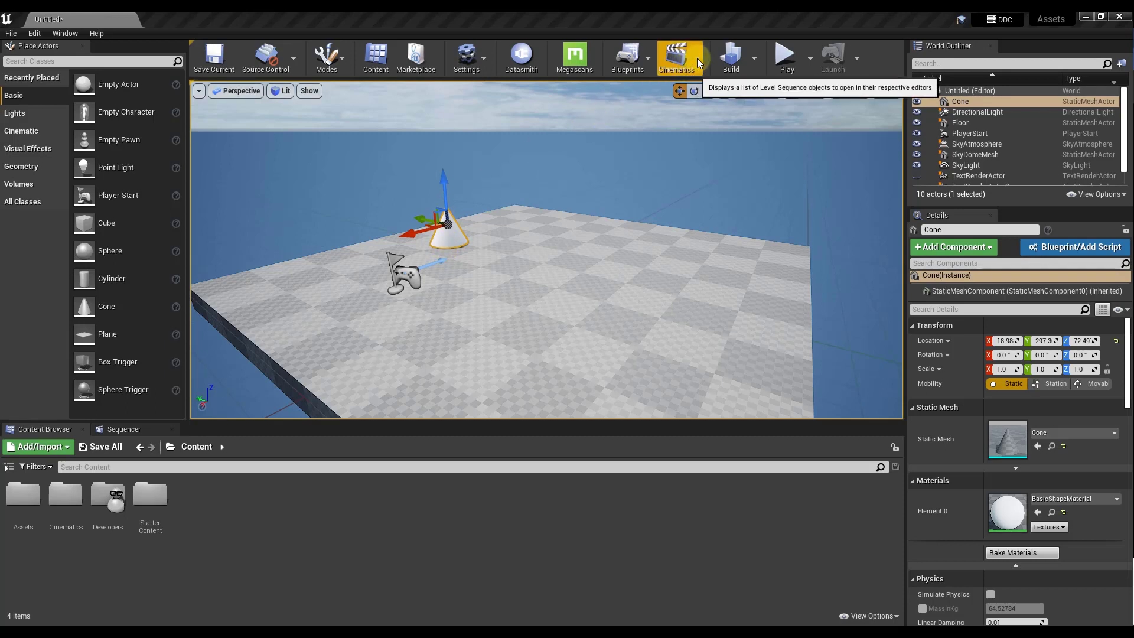
Open the Cinematics toolbar dropdown with Add Level Sequence and Add Master Sequence
left_click(697, 62)
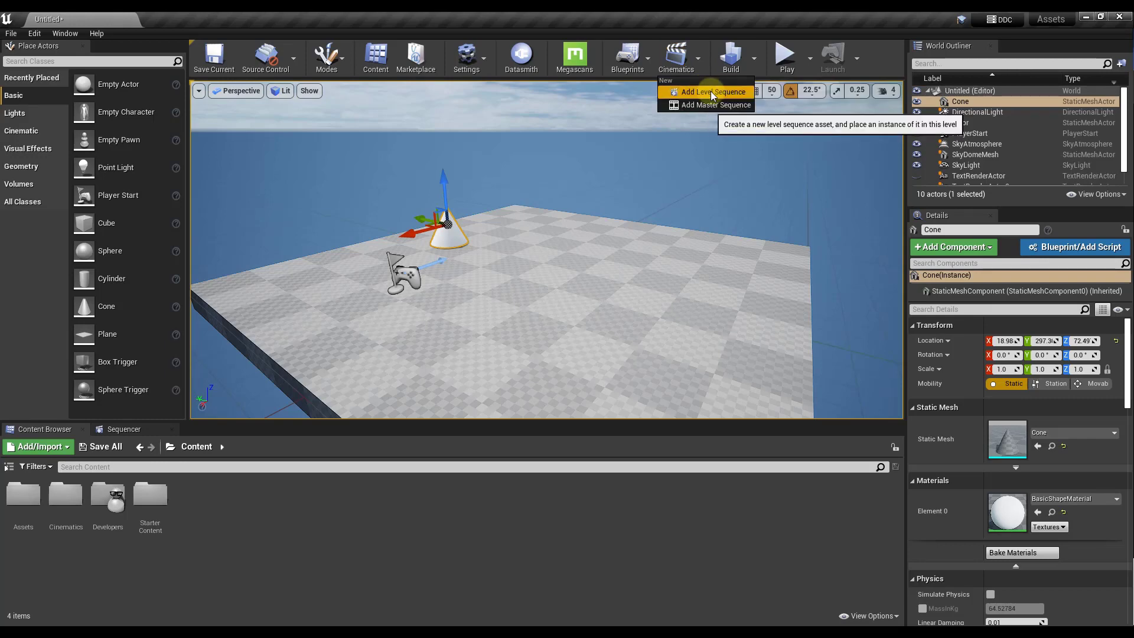
Add a level sequence and save it as 'ObjectMovement' in the Cinematics folder
left_click(711, 90)
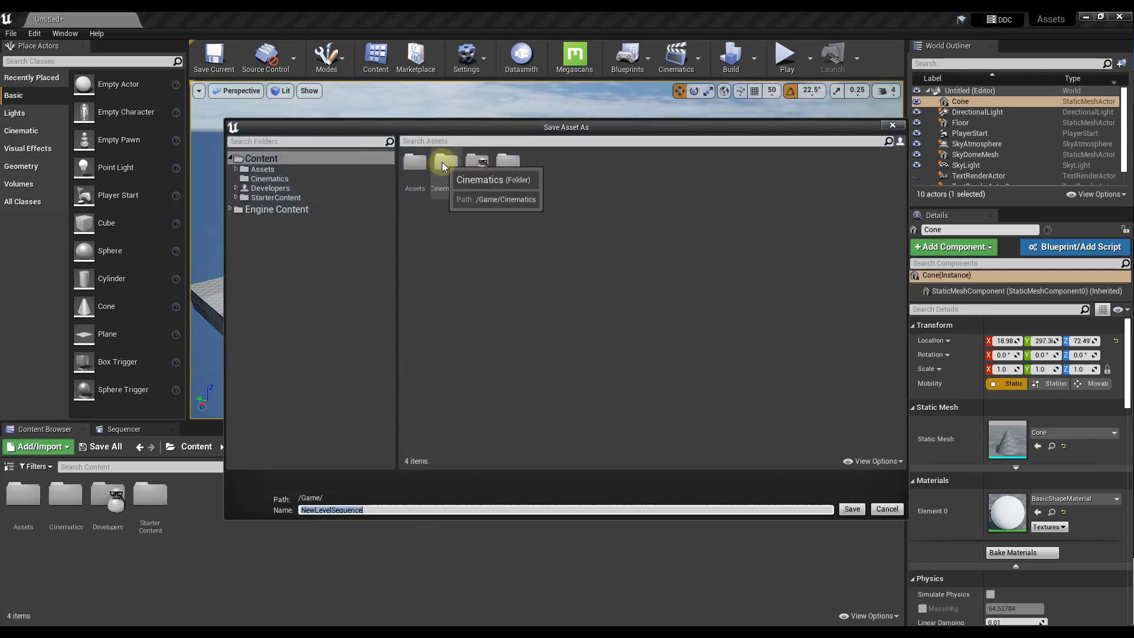
double_click(442, 162)
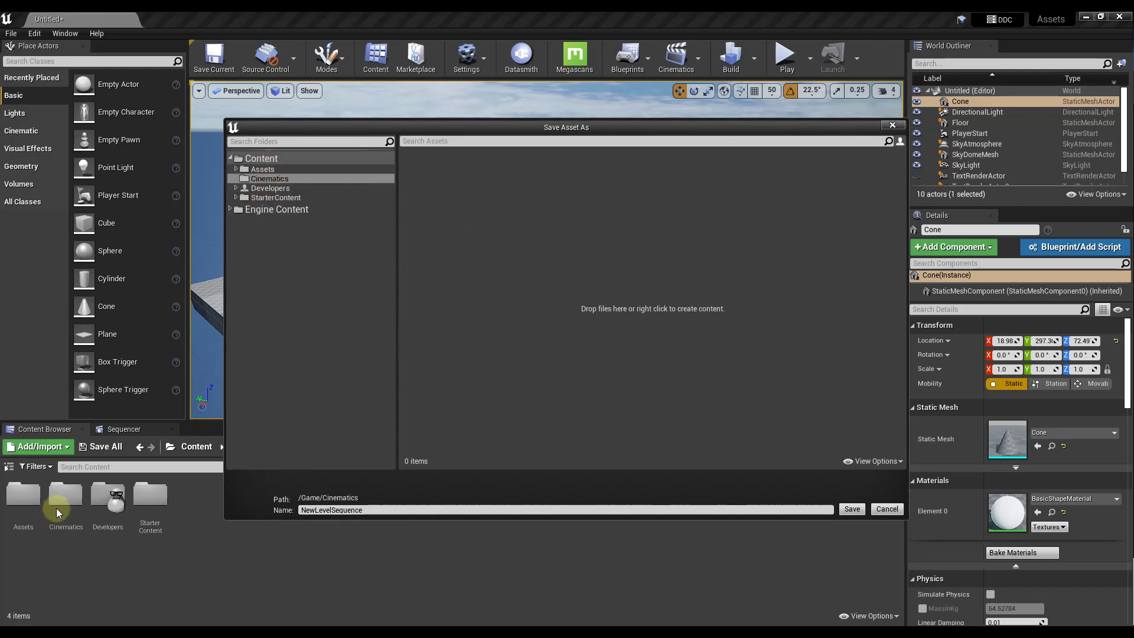
left_click(369, 511)
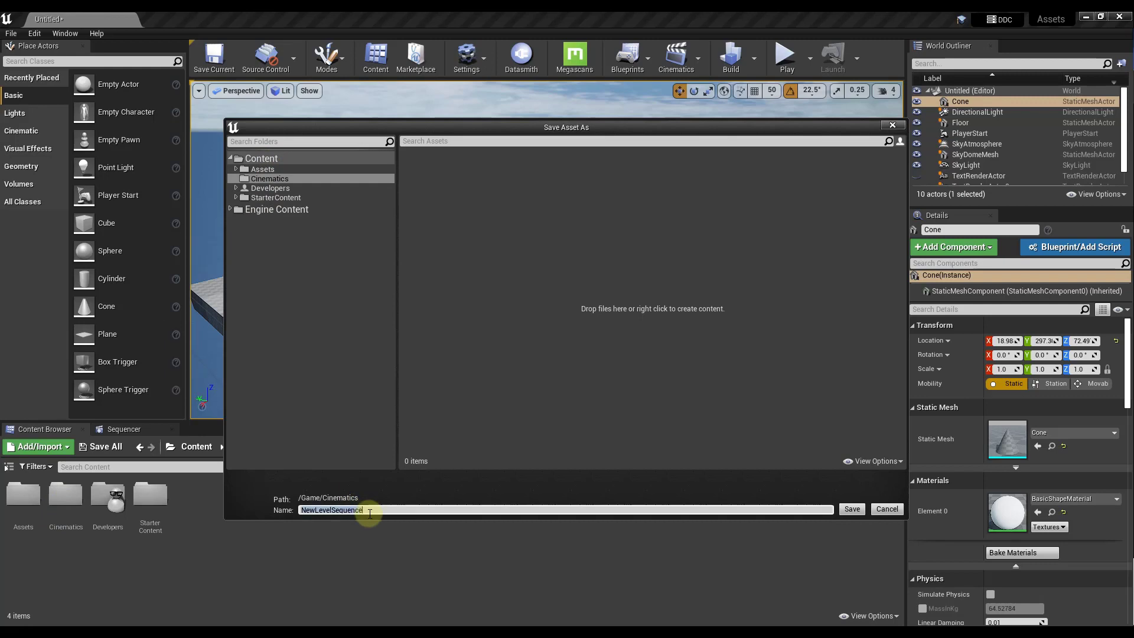
type("0")
type("bjectMovement")
left_click(852, 509)
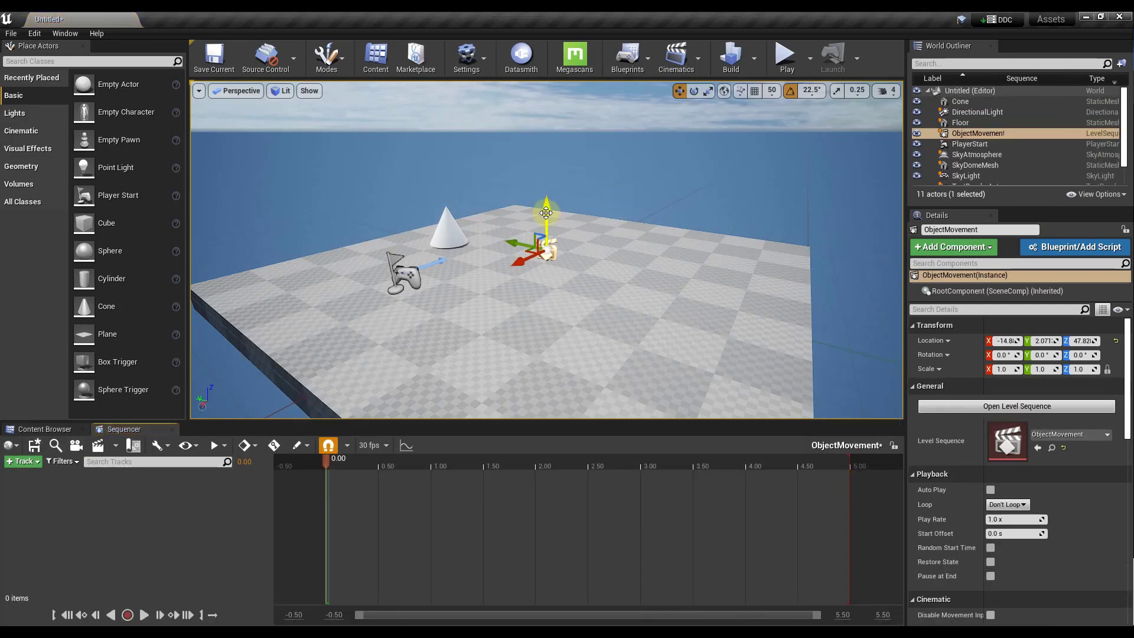
Check the new sequence in the Content Browser's Cinematics folder and move its actor near the cone
left_click(34, 429)
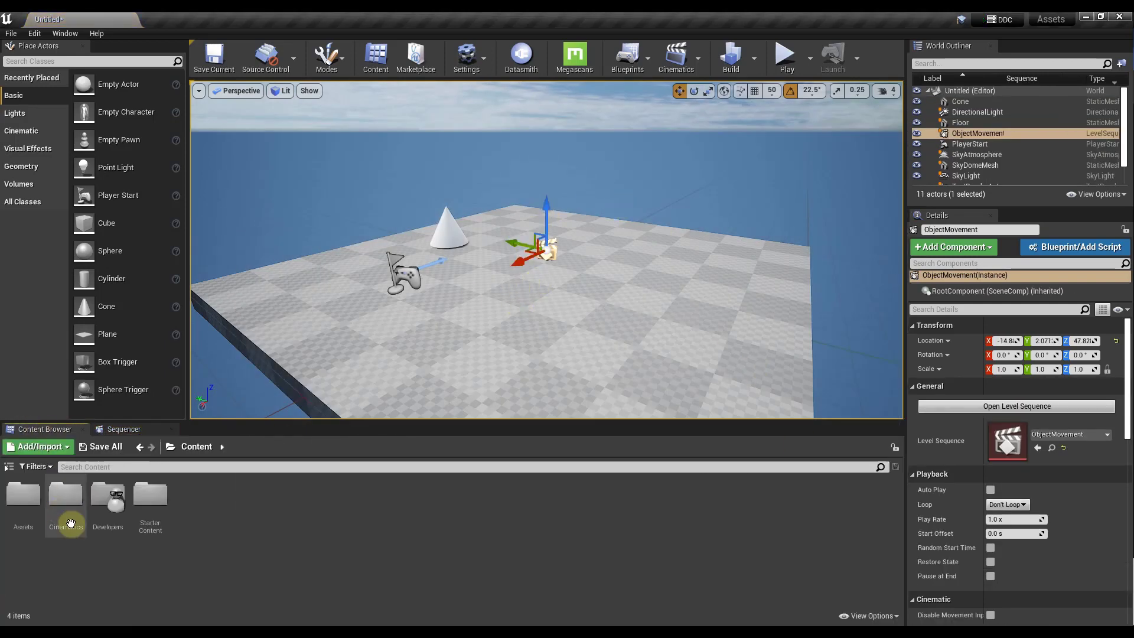
double_click(68, 517)
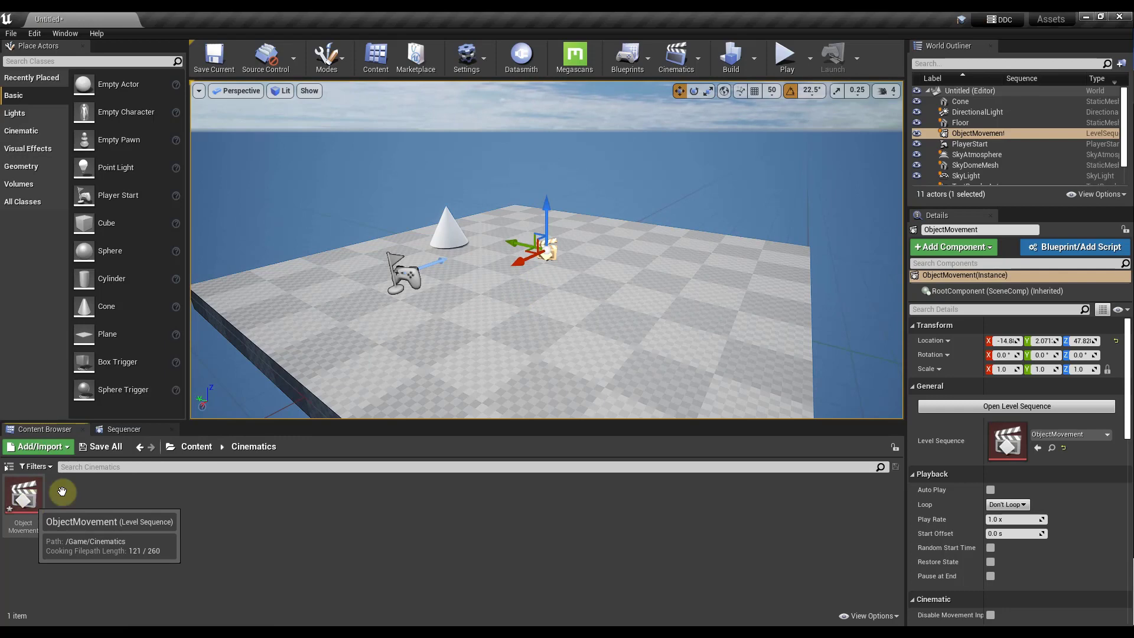
left_click_drag(520, 258, 381, 333)
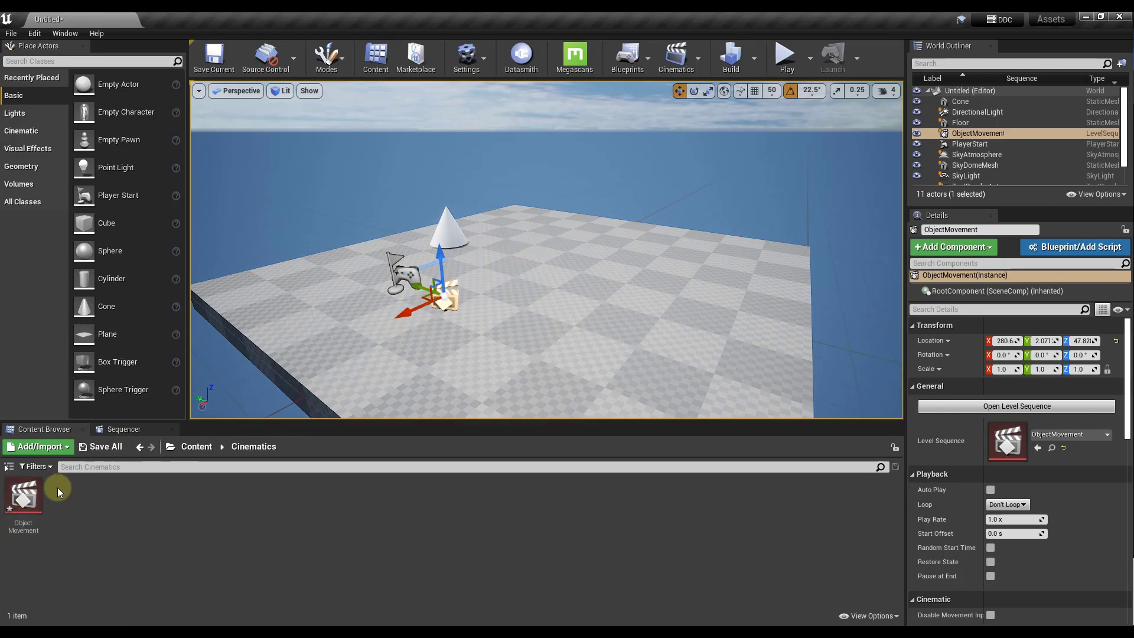
Return to the ObjectMovement Sequencer tab and select the Cone in the level
left_click(140, 428)
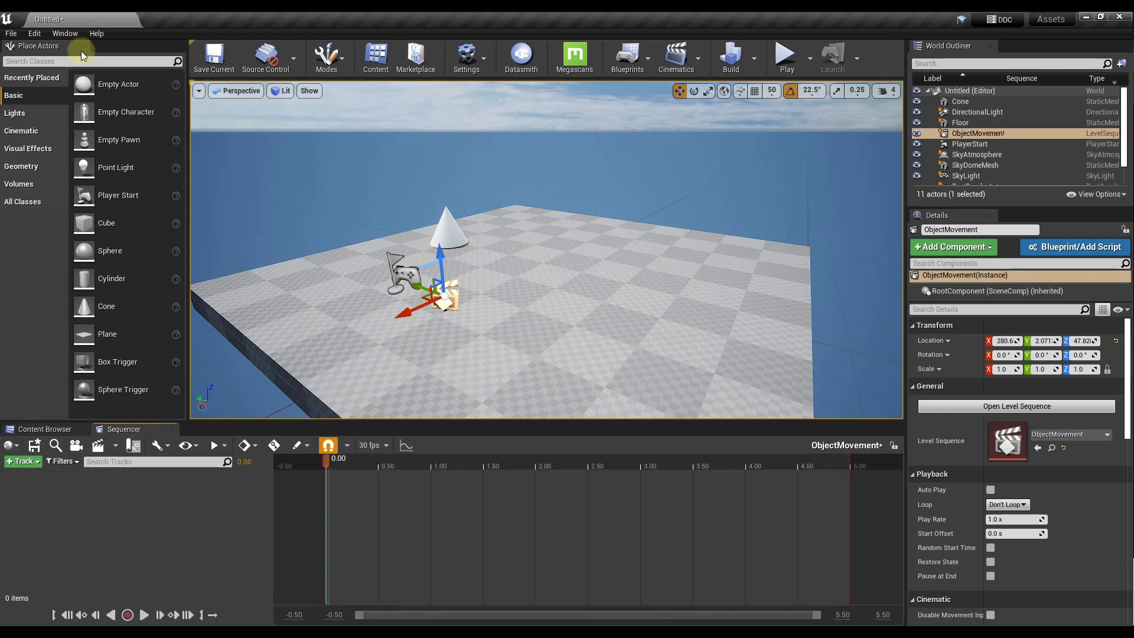
left_click(65, 37)
mouse_move(79, 53)
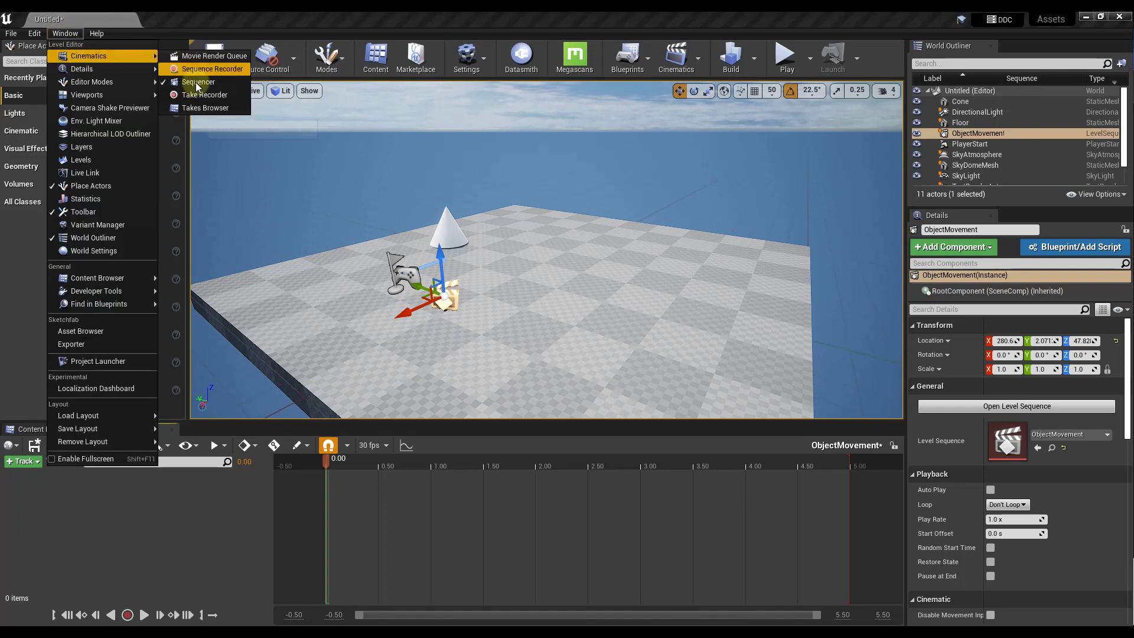
left_click(464, 256)
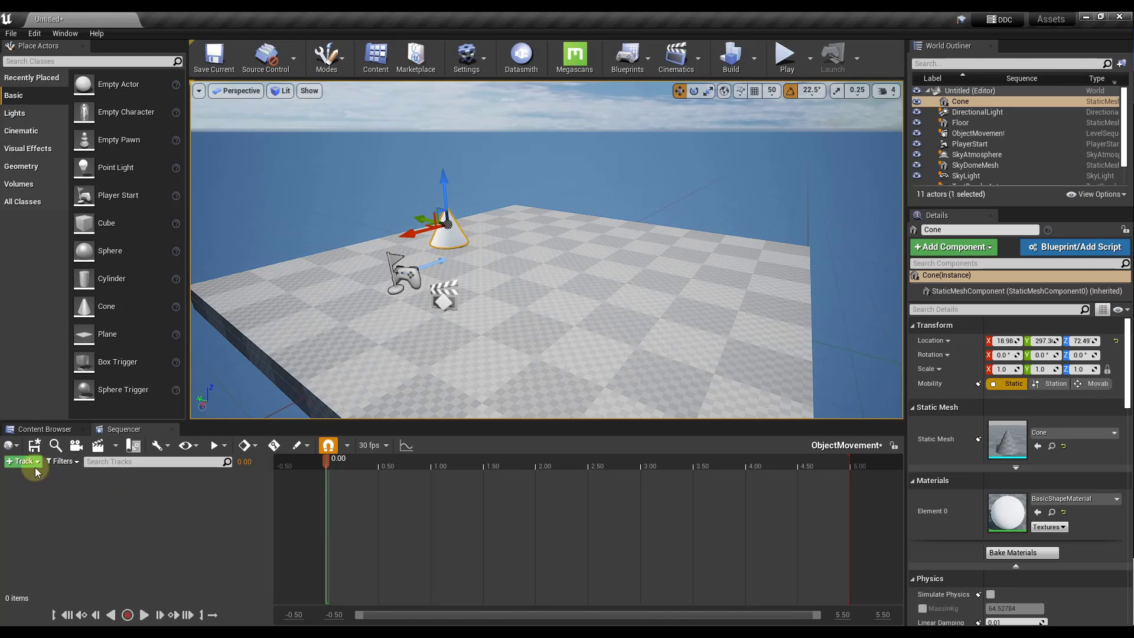
Add 'Cone' through + Track > Actor To Sequencer and expand its Transform track
left_click(10, 463)
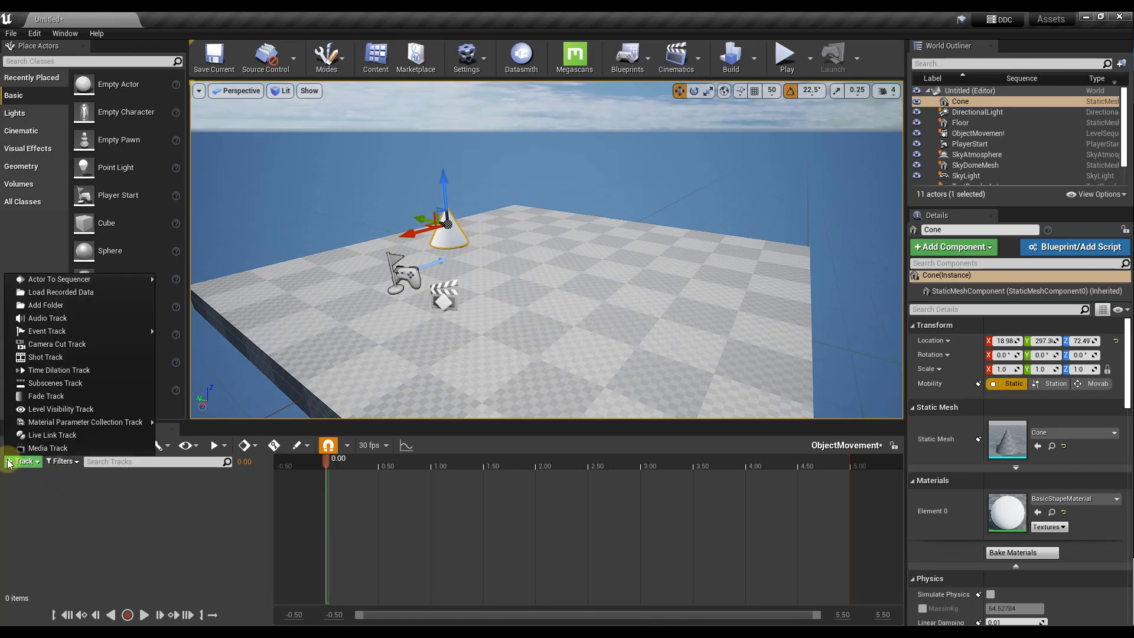
mouse_move(104, 275)
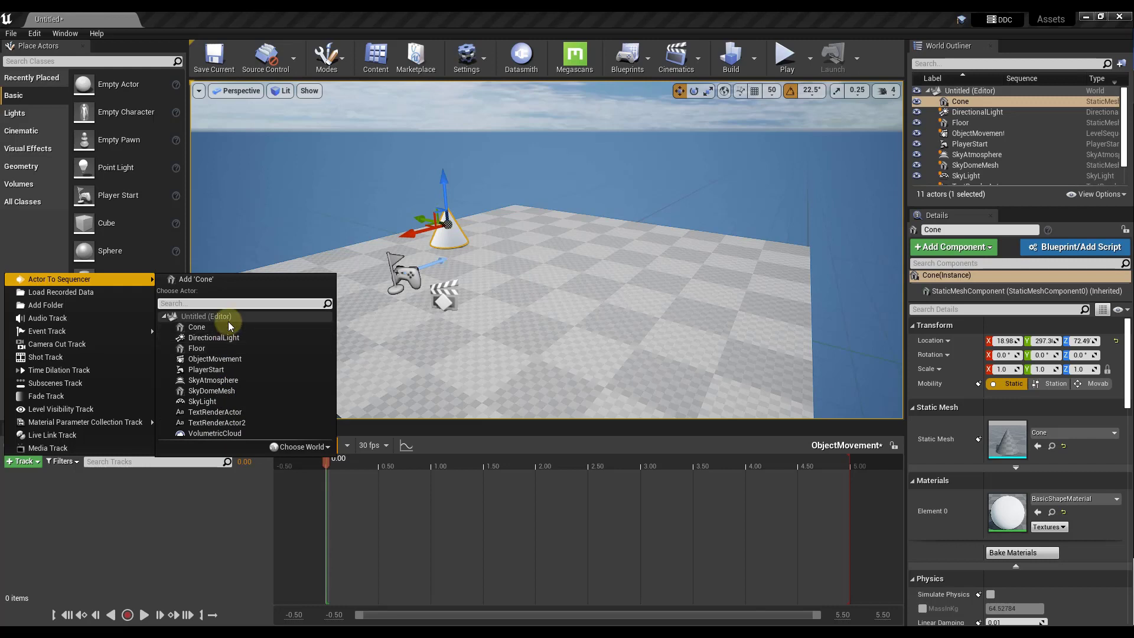
left_click(207, 280)
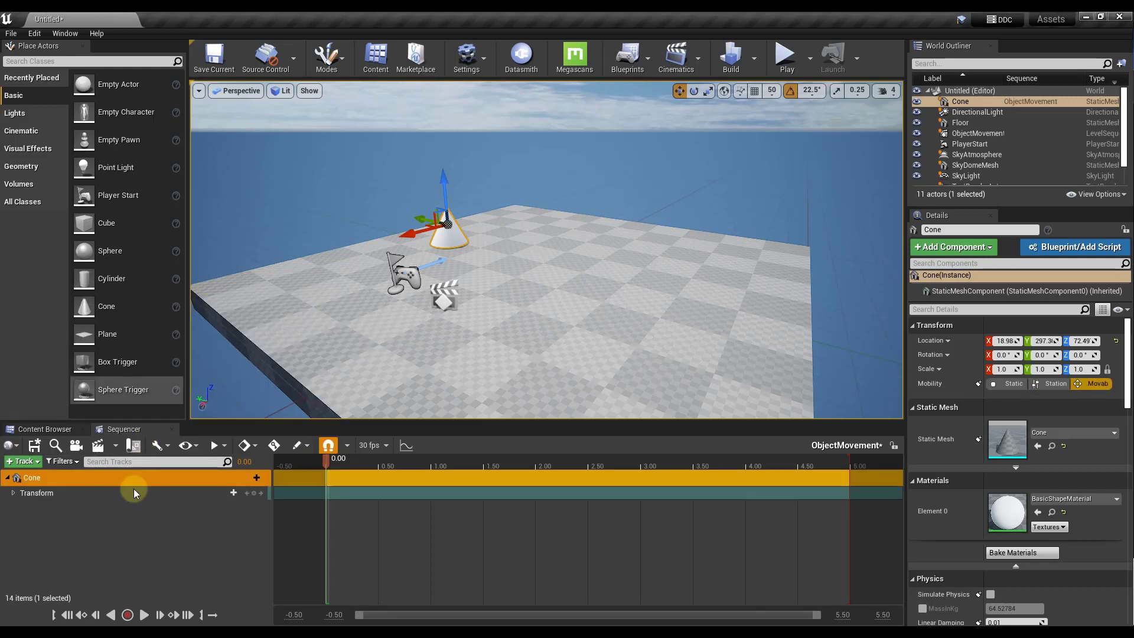
left_click(13, 494)
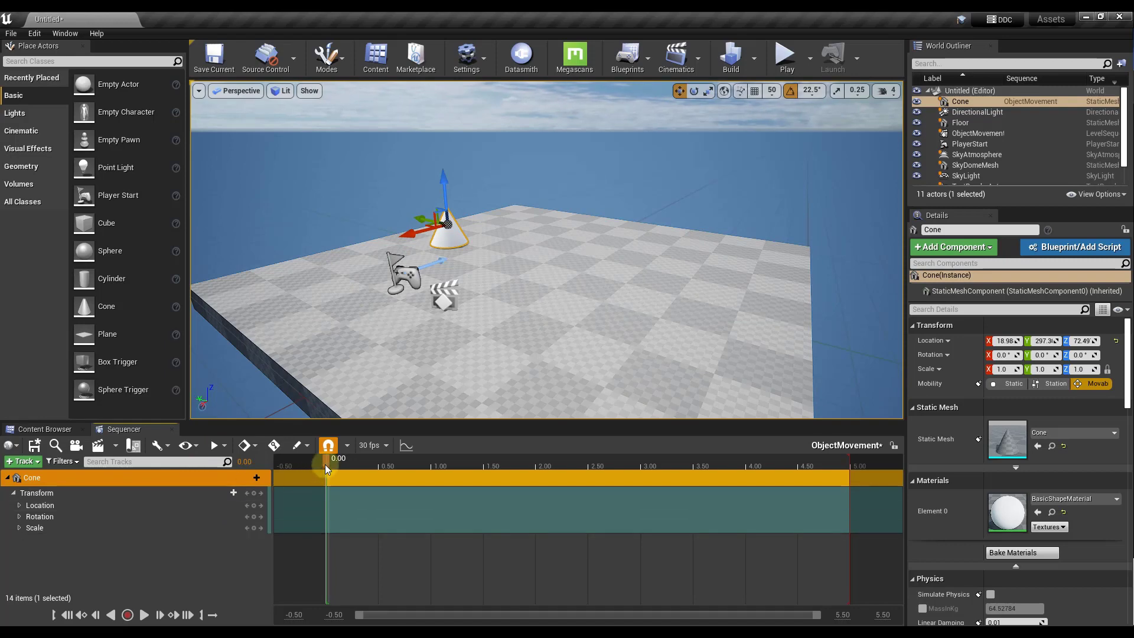
Show Sequencer time in seconds, move the cone to X −222, and key its Transform at 0.00
left_click(379, 445)
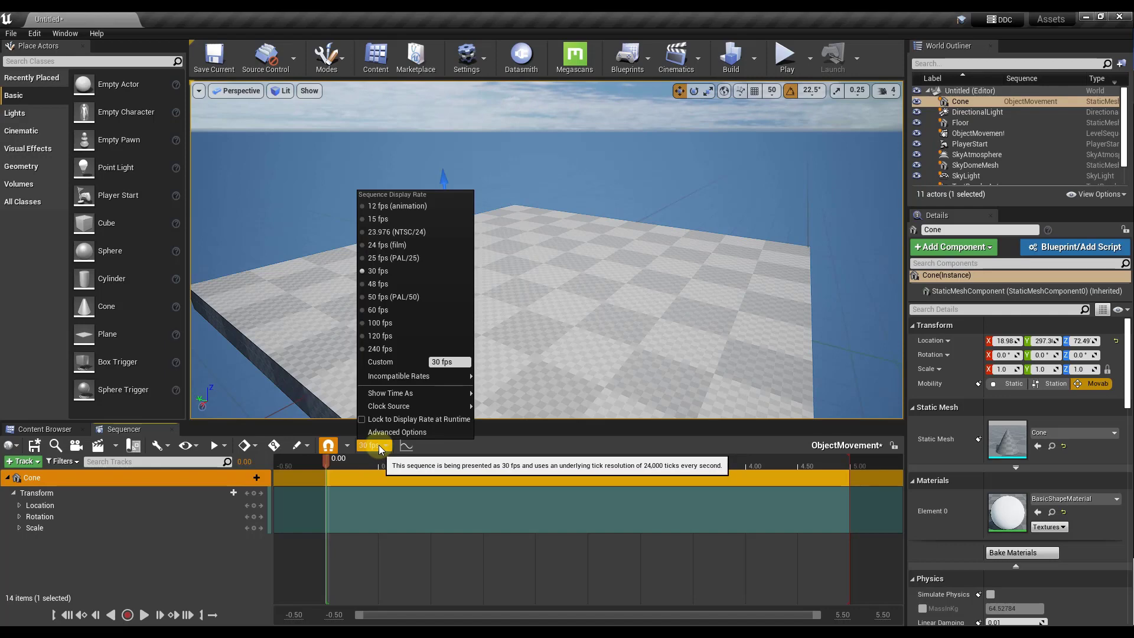
mouse_move(405, 392)
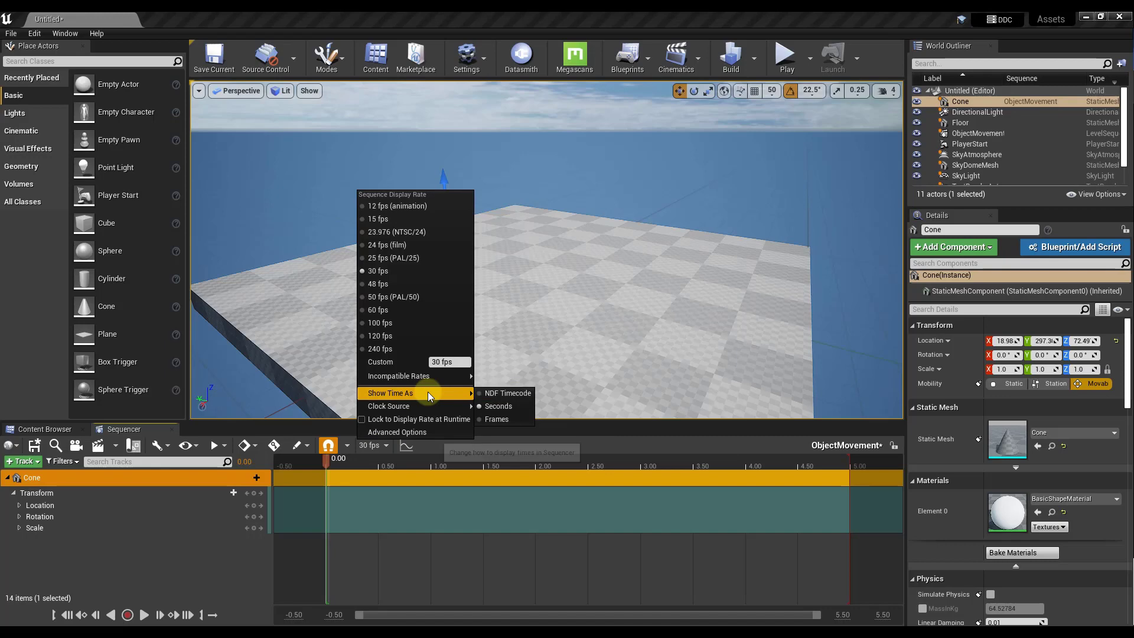
left_click(497, 409)
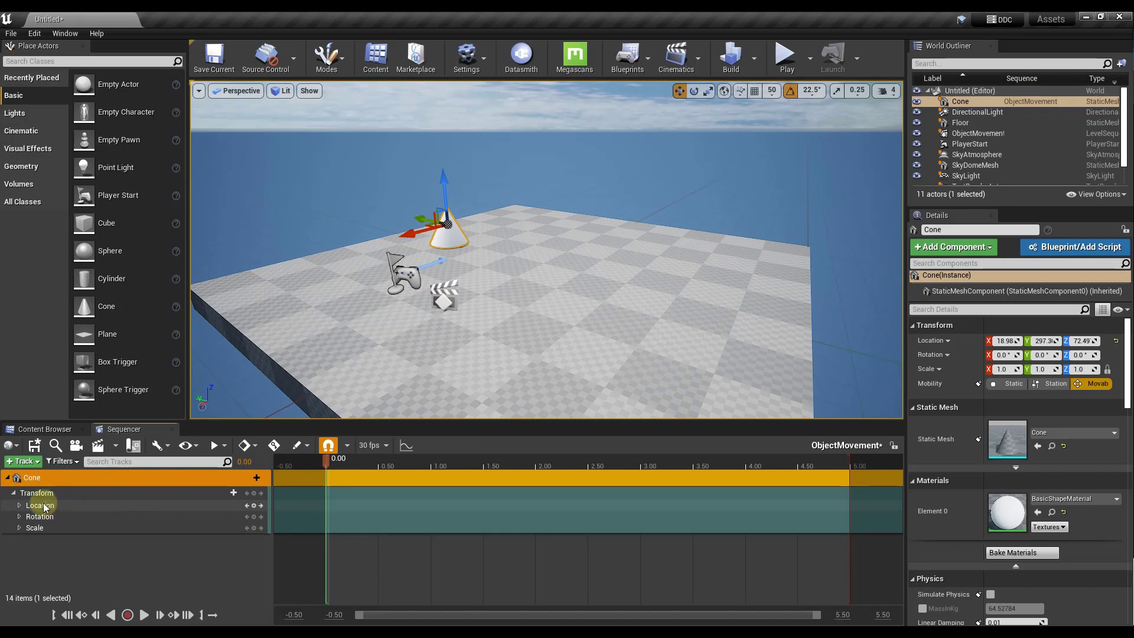
left_click_drag(417, 232, 488, 213)
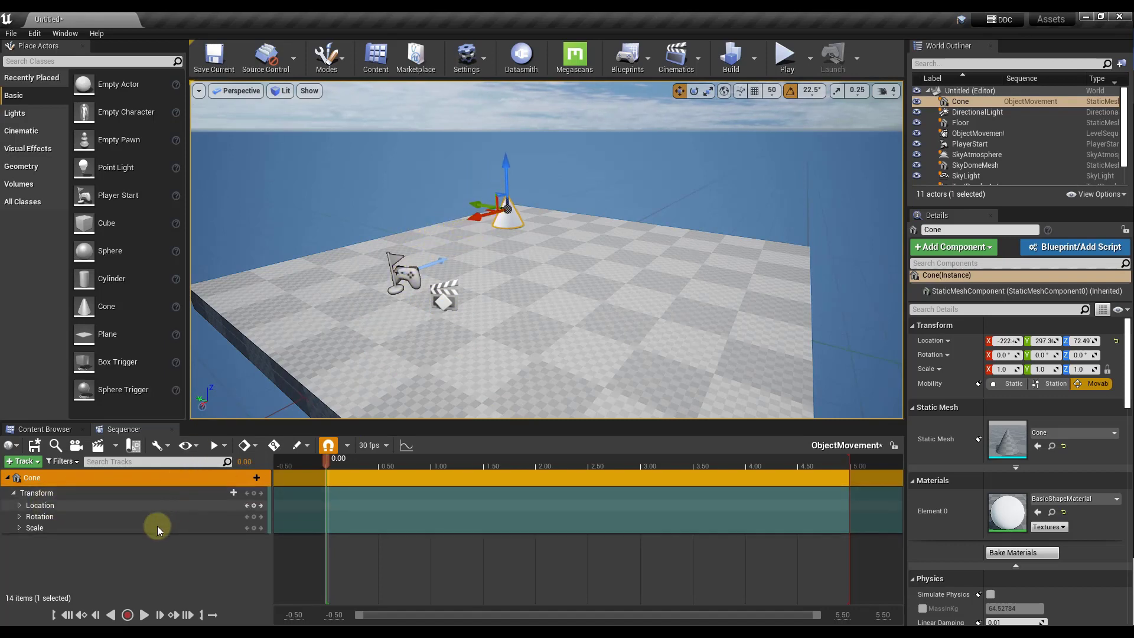
left_click(258, 496)
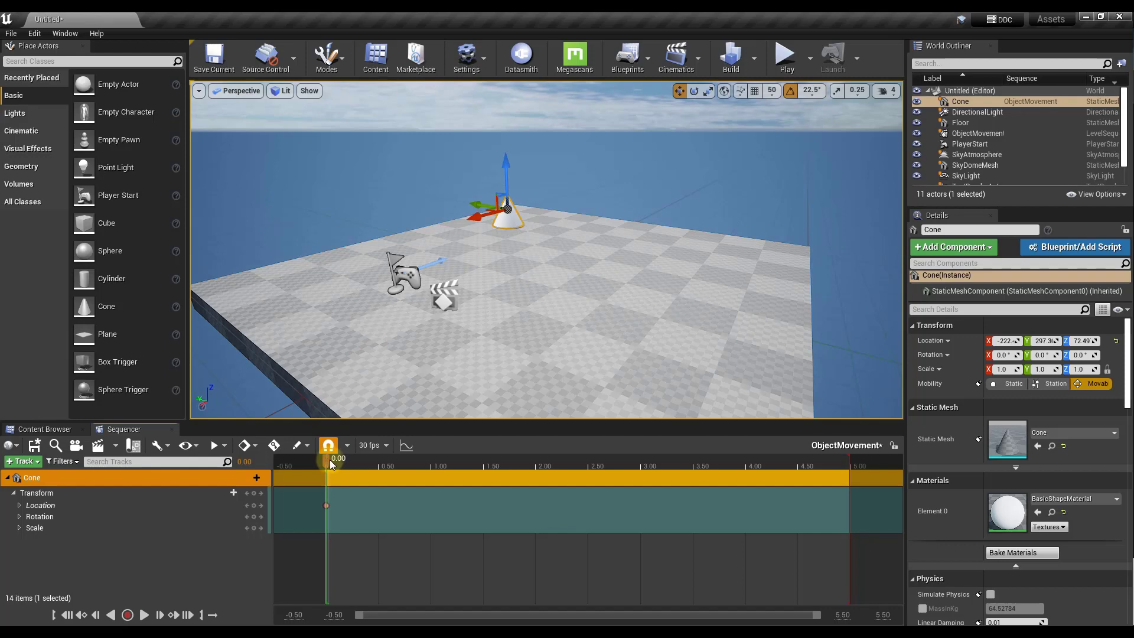
At 5.00, slide the cone across the floor, key its Location, then rewind and preview
left_click_drag(327, 459, 854, 460)
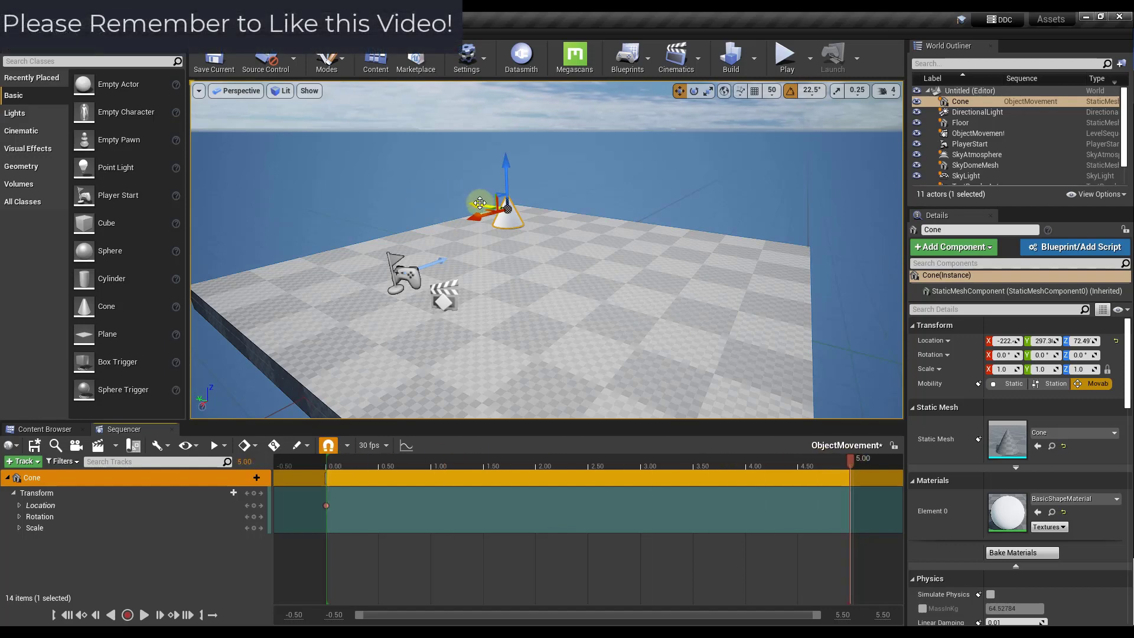
left_click_drag(480, 203, 705, 247)
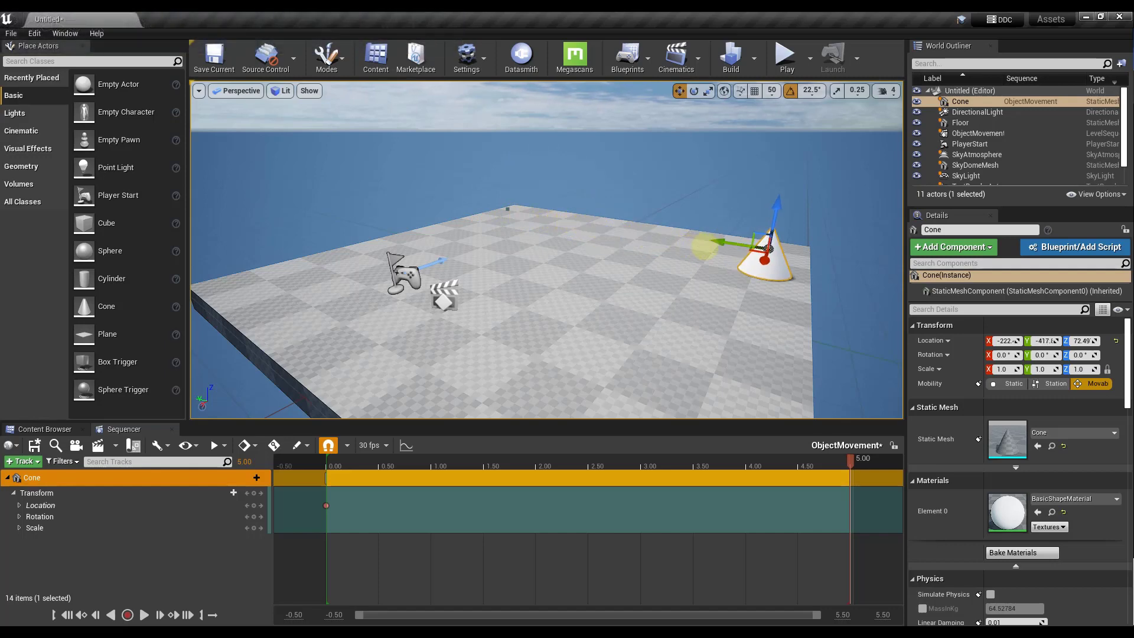
left_click(254, 506)
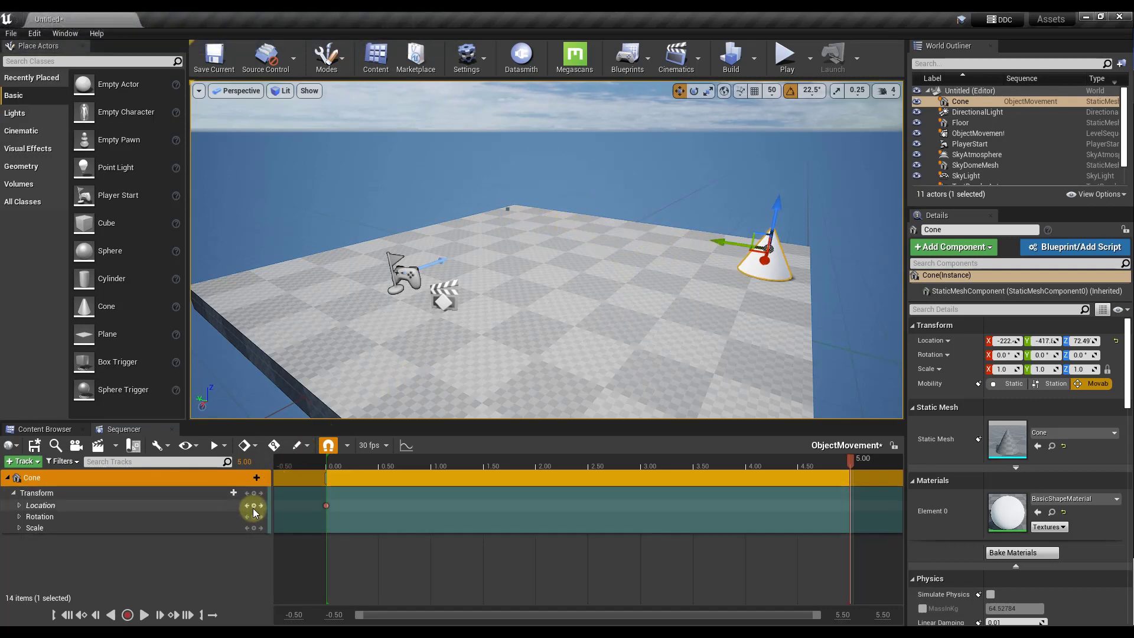
left_click(254, 507)
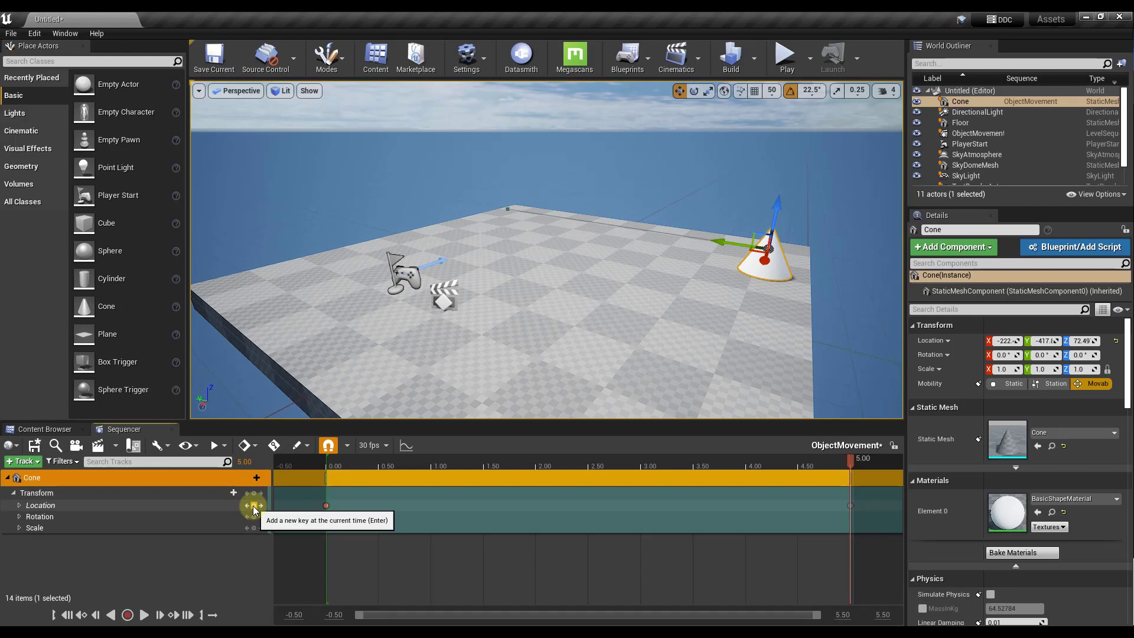
left_click_drag(852, 461, 328, 487)
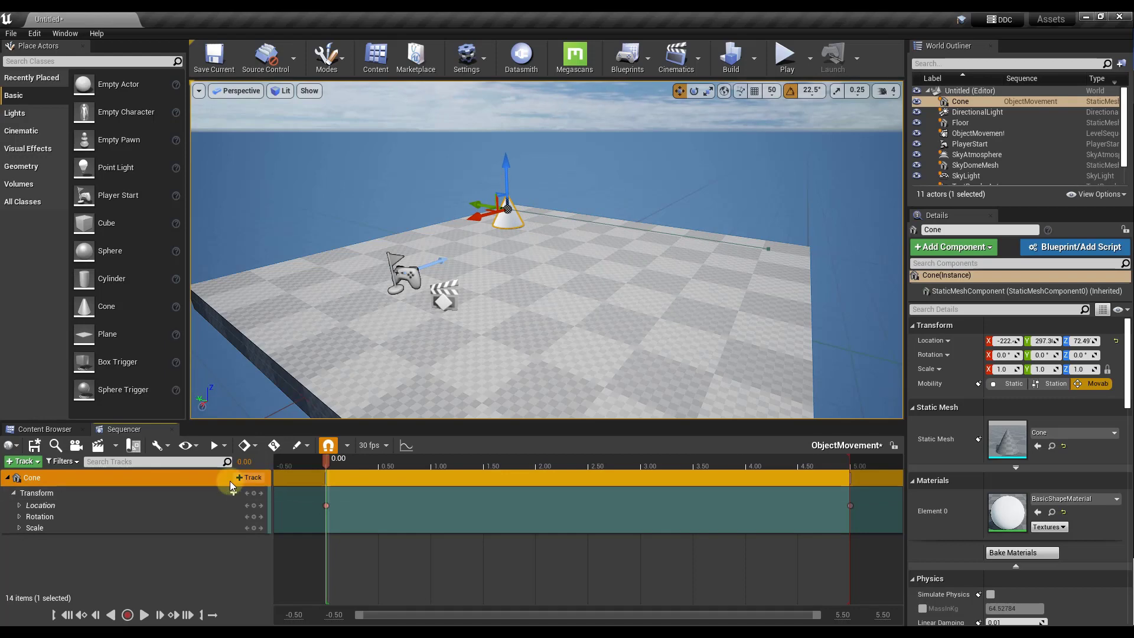
left_click(143, 615)
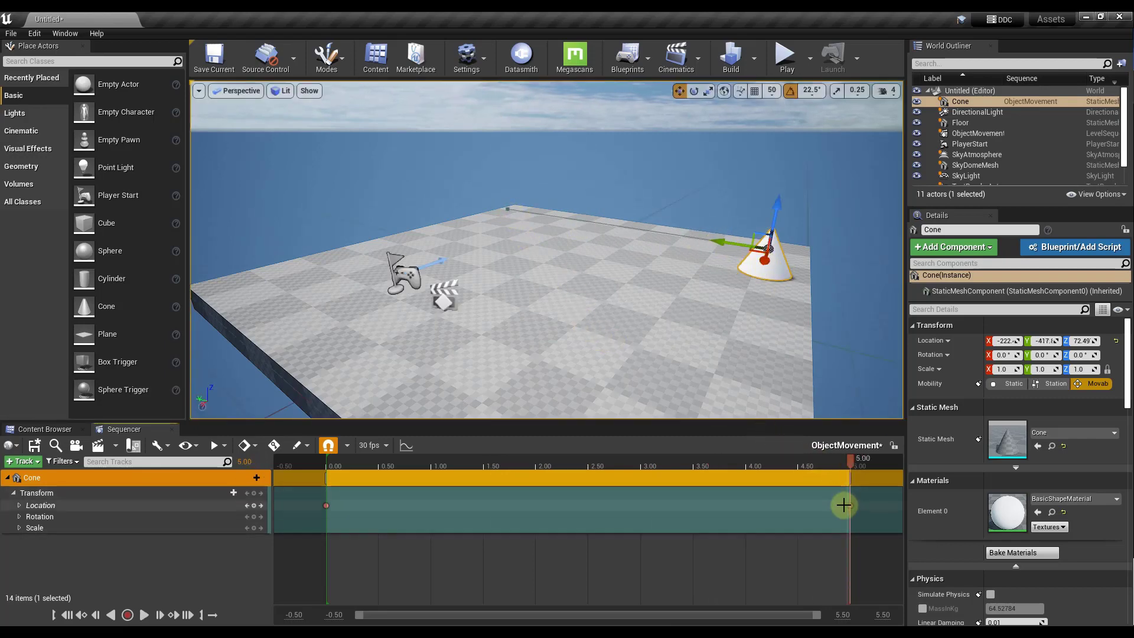
Move that key to about 2.53, key a new position toward the camera at 5.00, and rewind
left_click_drag(845, 507, 591, 507)
left_click(603, 459)
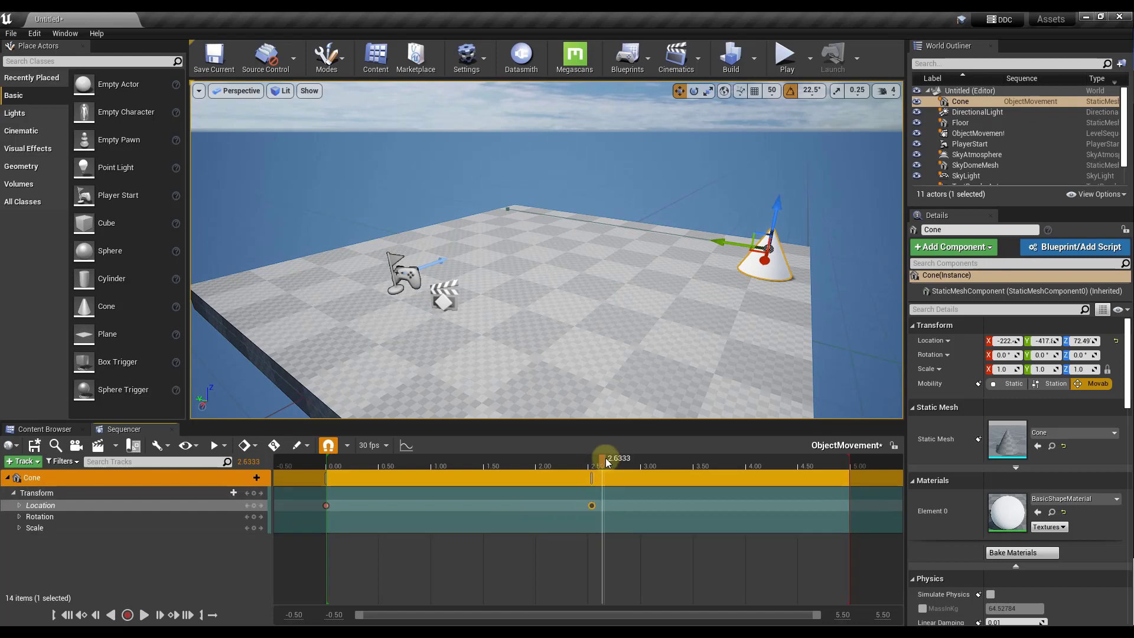
left_click(591, 459)
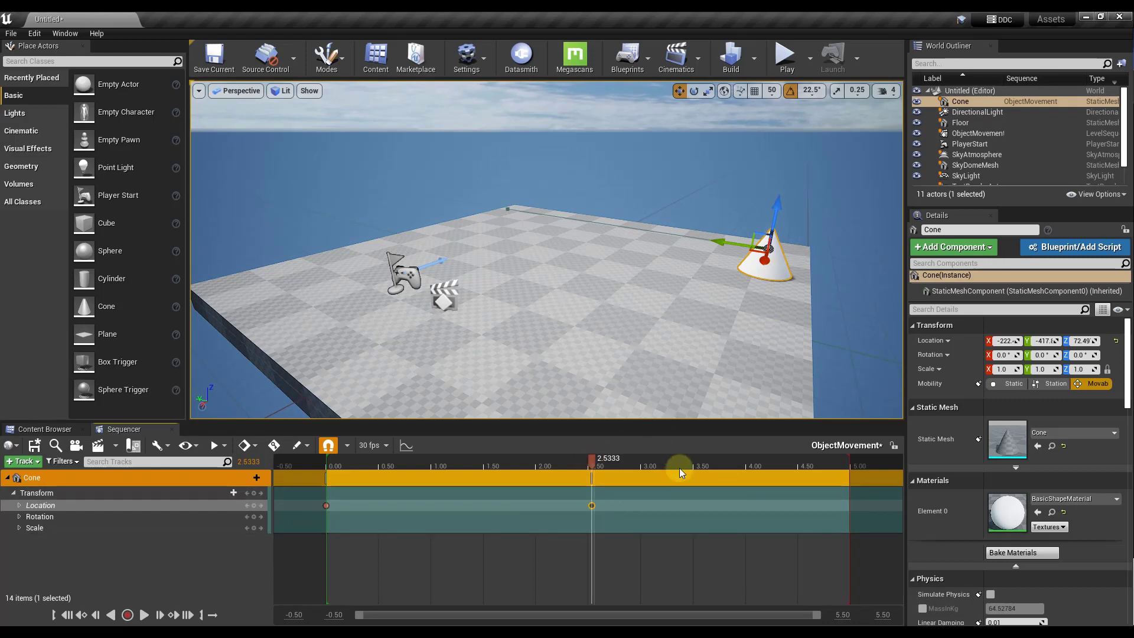
left_click_drag(701, 466, 854, 456)
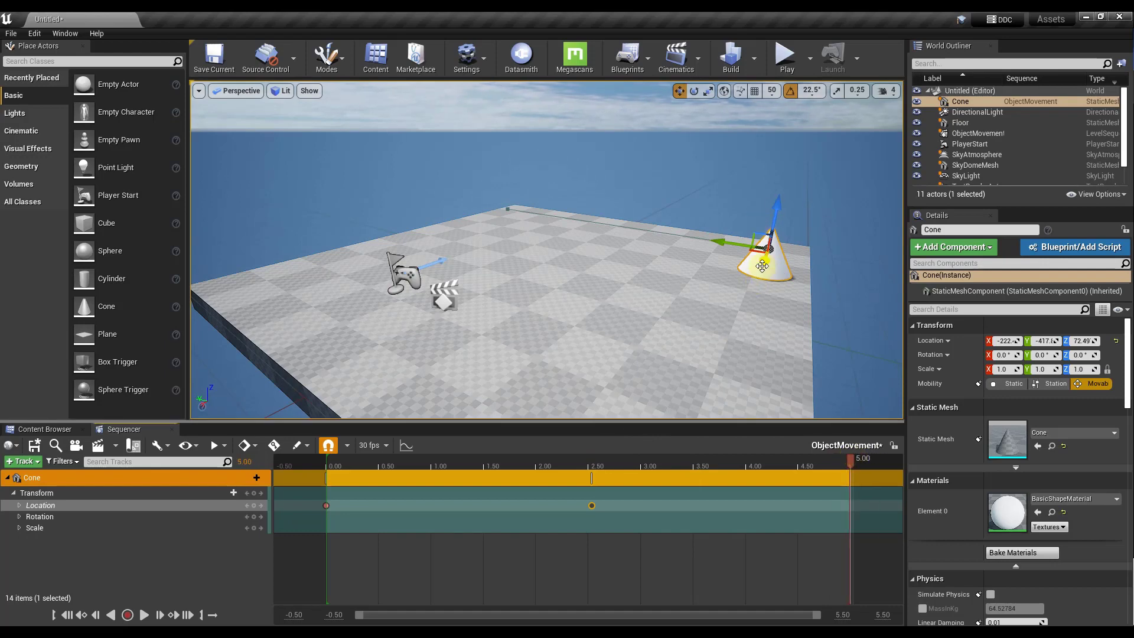
left_click_drag(762, 266, 727, 319)
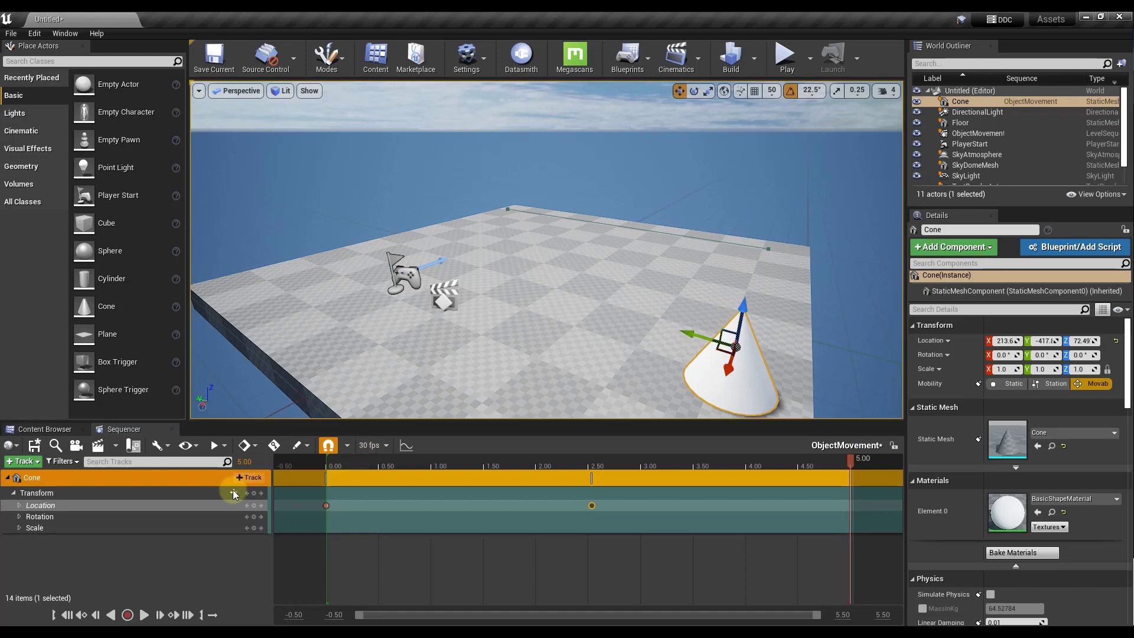
left_click(253, 505)
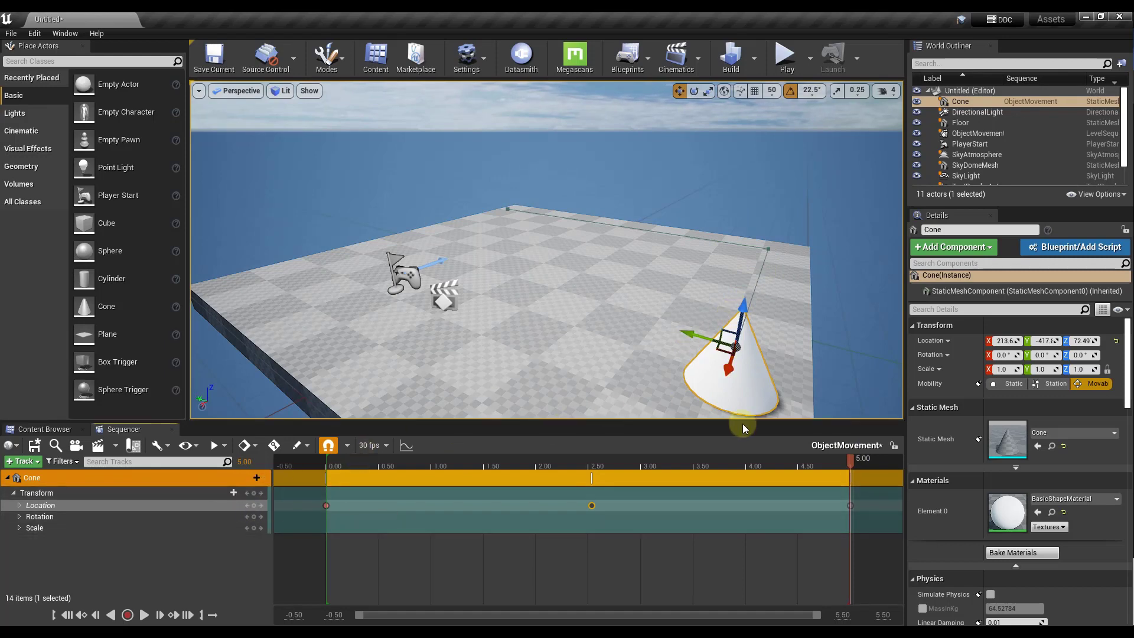
left_click_drag(409, 460, 329, 466)
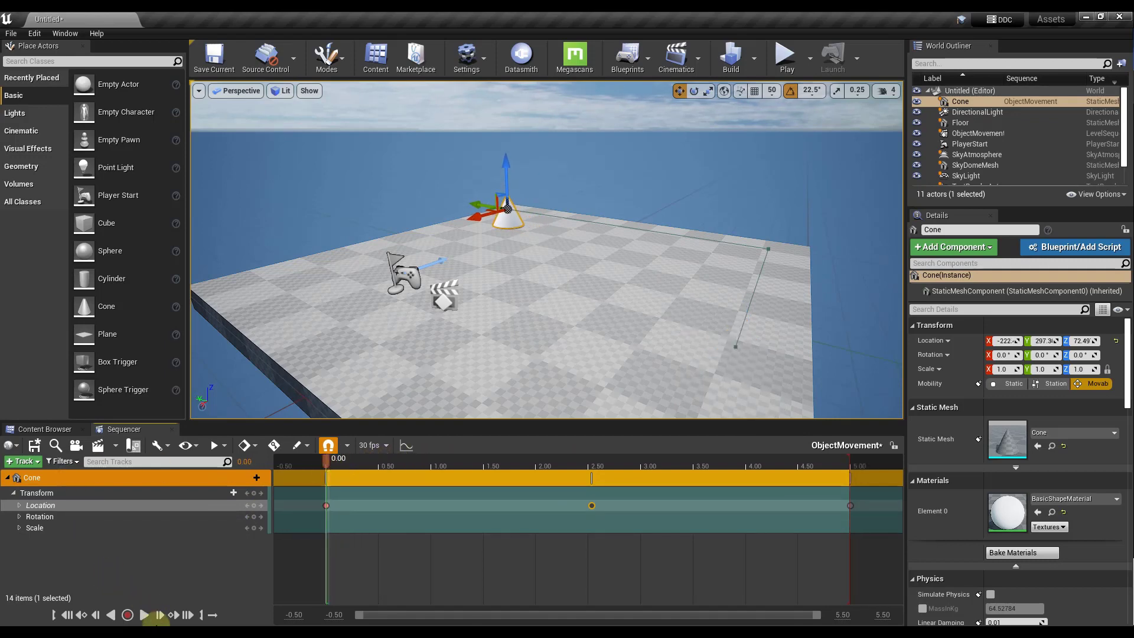
Preview the sequence, then place Cone2 near the floor's centre and raise it to Z 72.84
left_click(143, 614)
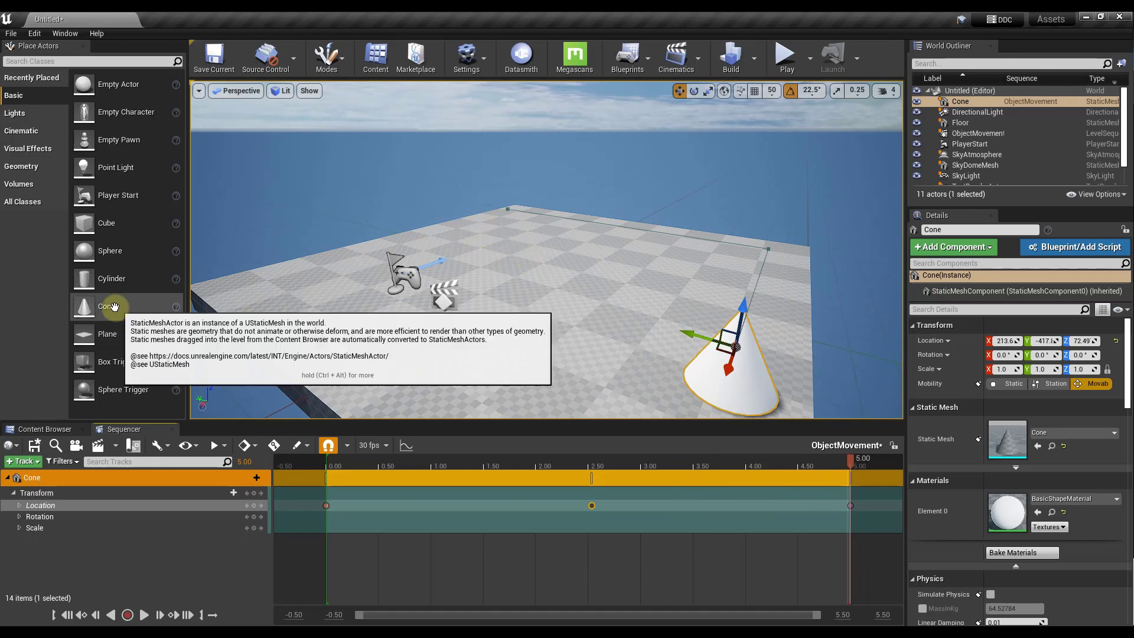
left_click_drag(111, 306, 459, 233)
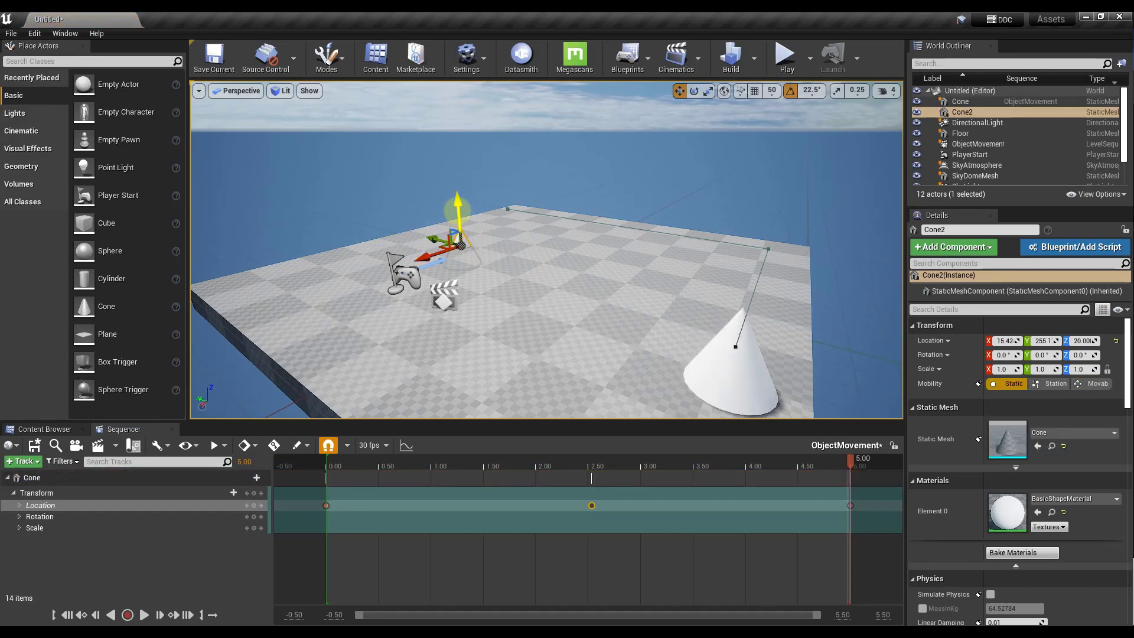
left_click_drag(460, 192, 465, 191)
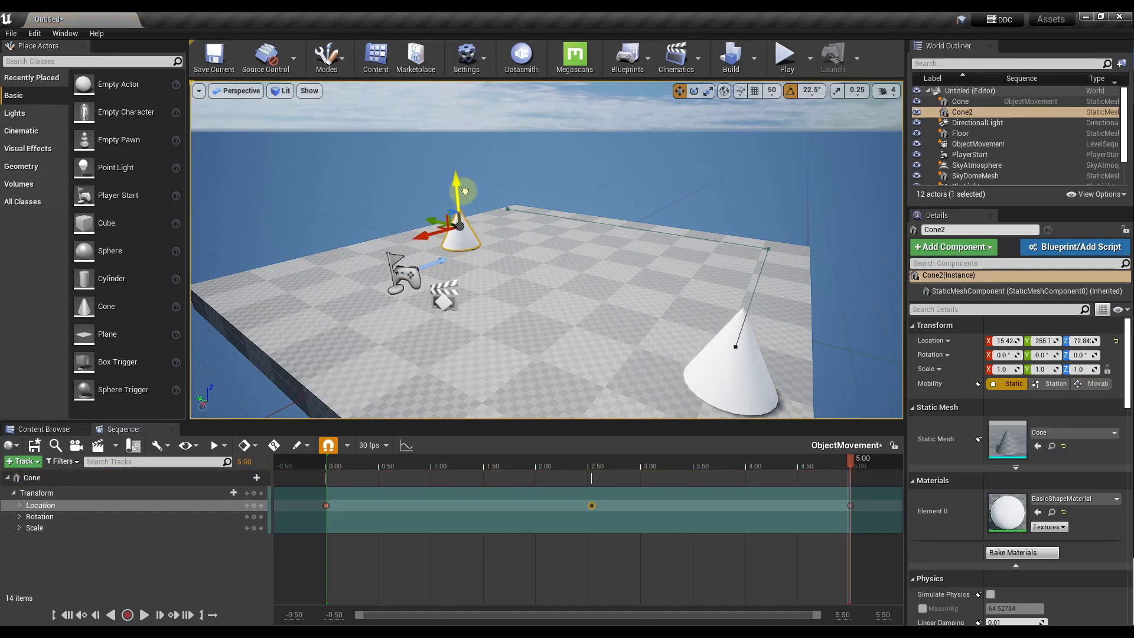
left_click(7, 477)
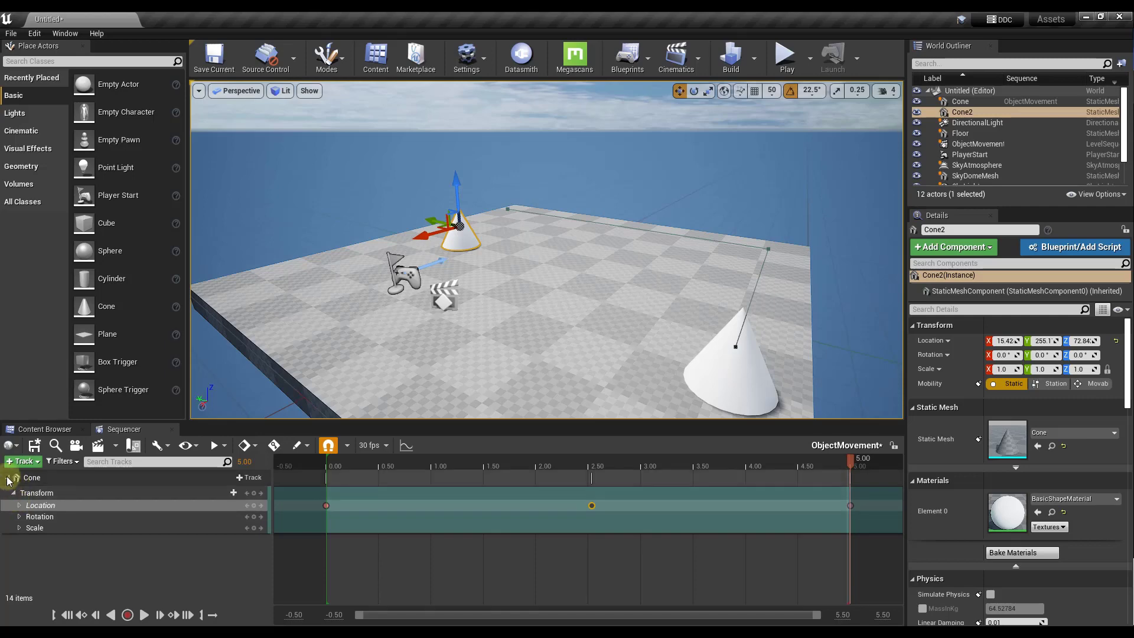
Add 'Cone2' to the sequence and lift it to Z 132.9
left_click(30, 460)
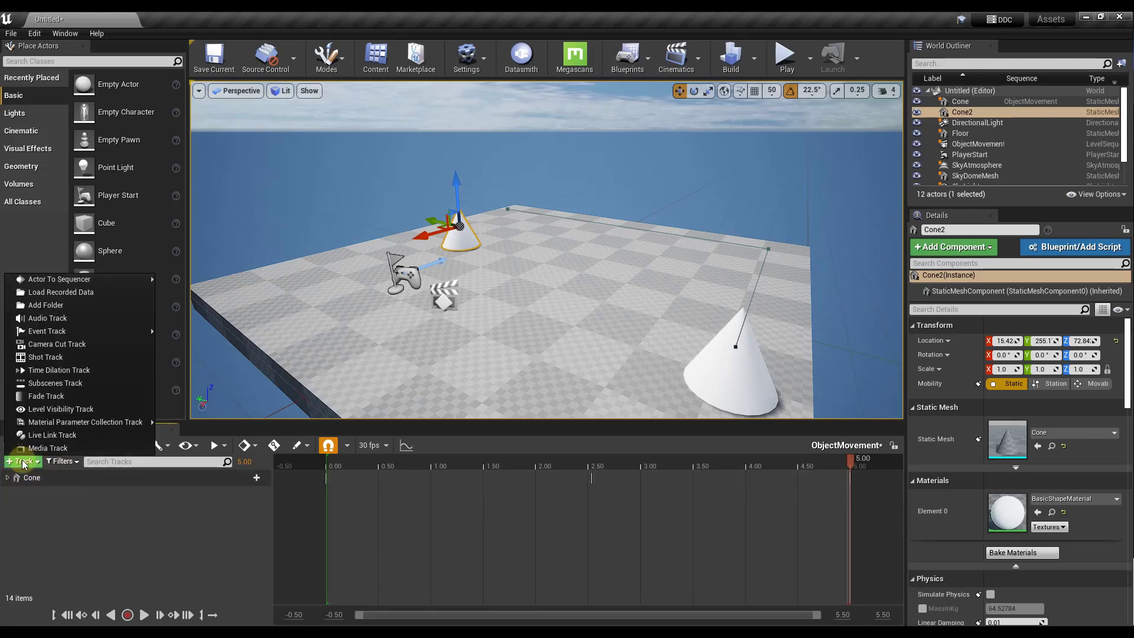
mouse_move(76, 277)
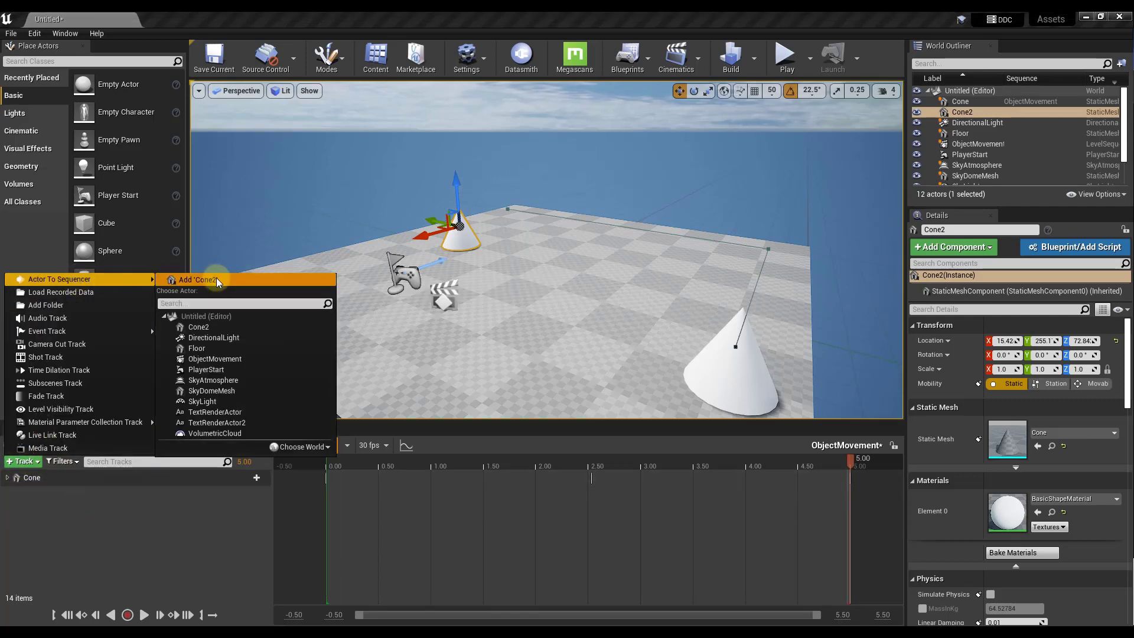
left_click(216, 278)
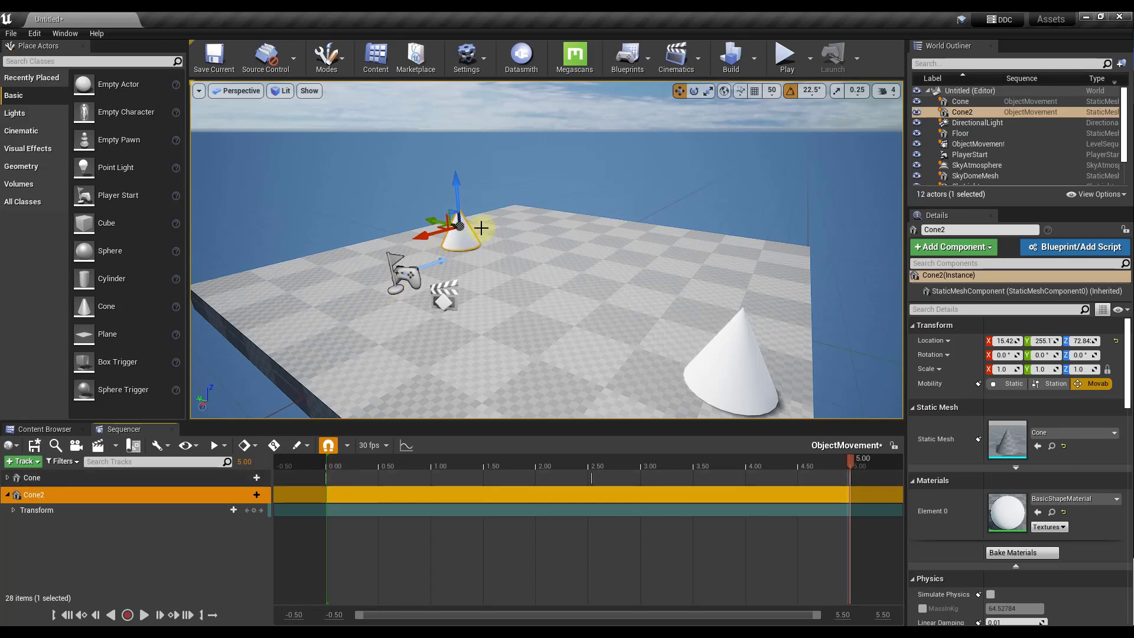
left_click_drag(458, 190, 458, 166)
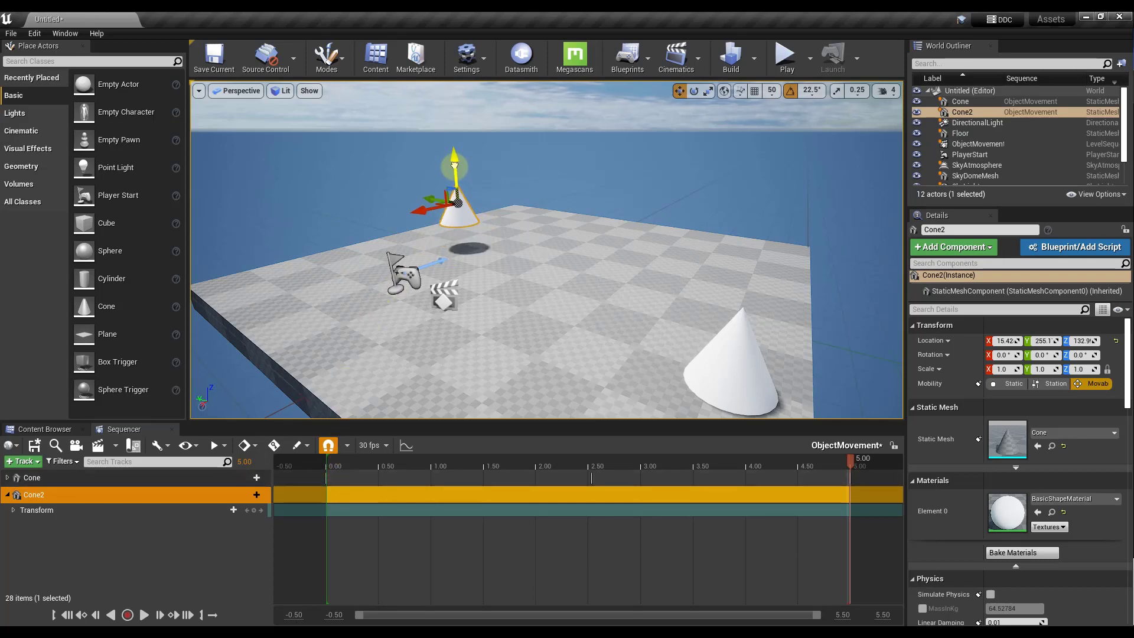
Expand Cone2's Transform and key its Location at 5.00 and 0.00
left_click(14, 509)
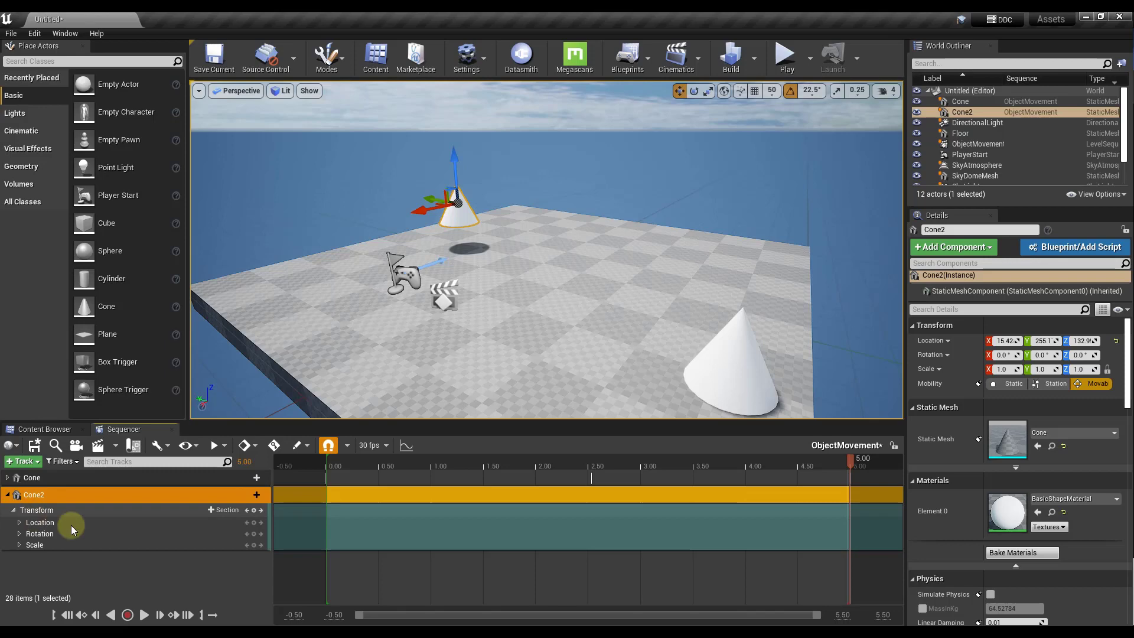
left_click(254, 523)
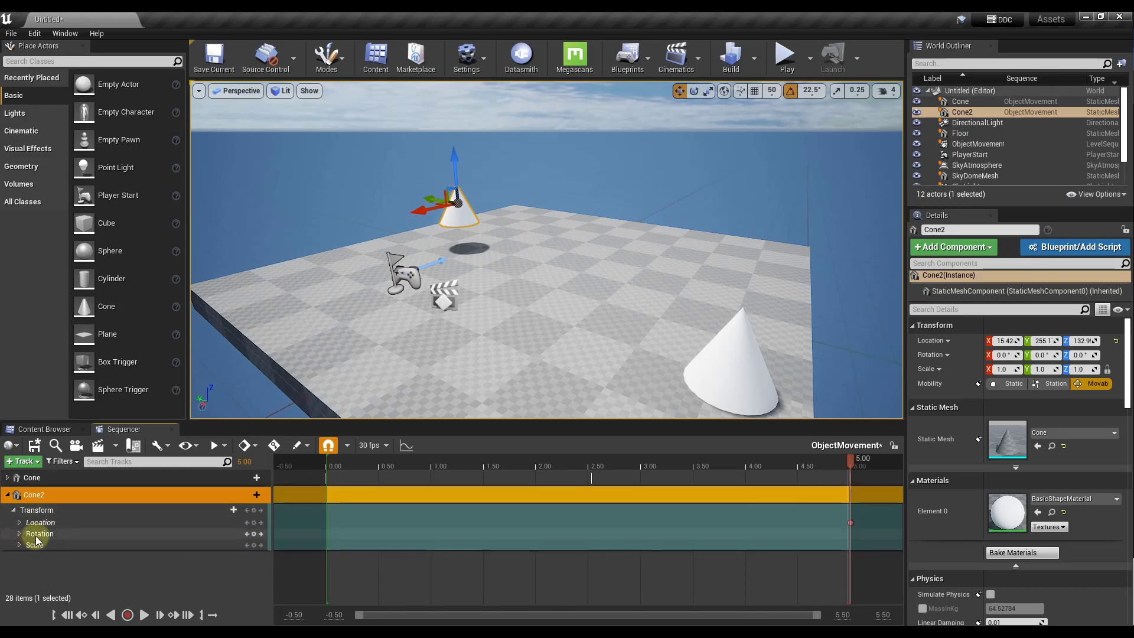
left_click_drag(852, 459, 325, 476)
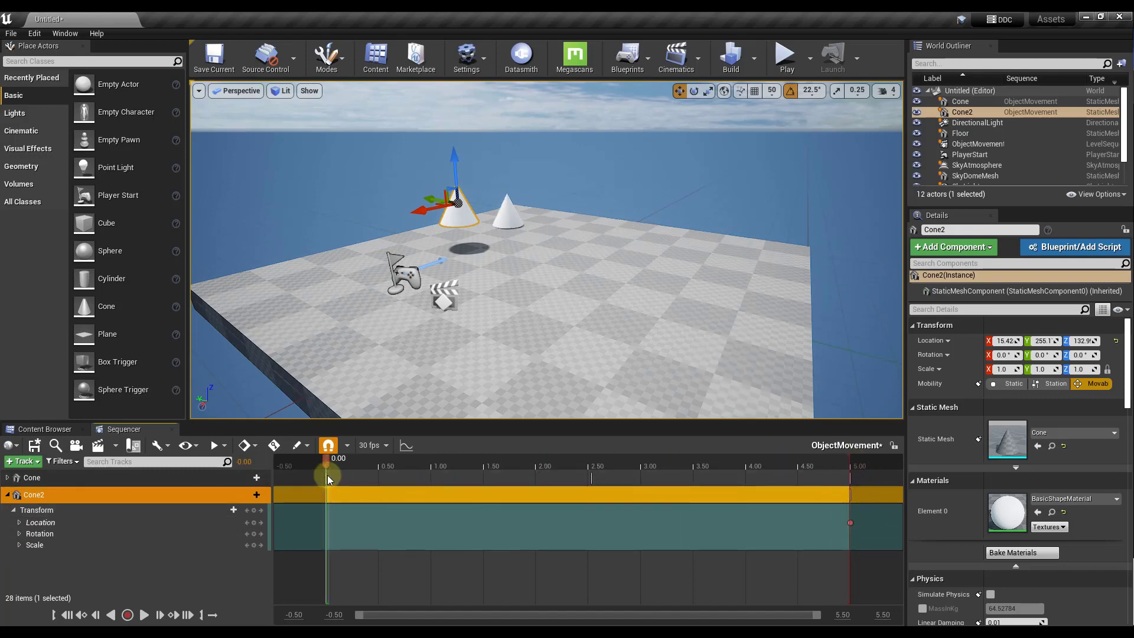
left_click(253, 523)
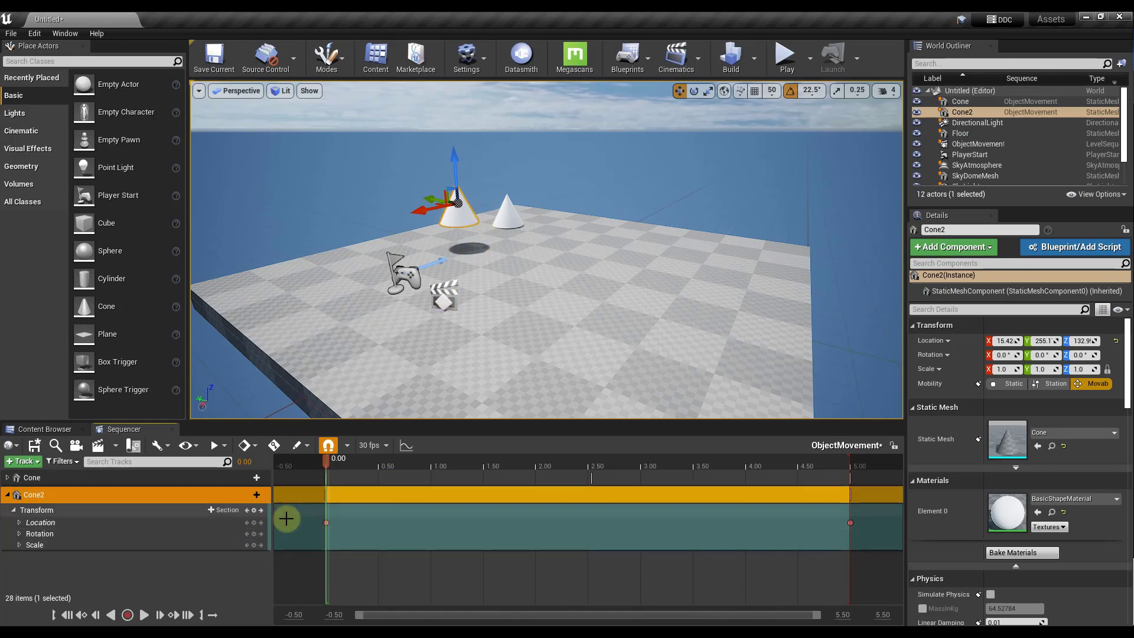
At 1.00, rotate Cone2 to 180° around X and key its Rotation
left_click_drag(326, 466, 431, 476)
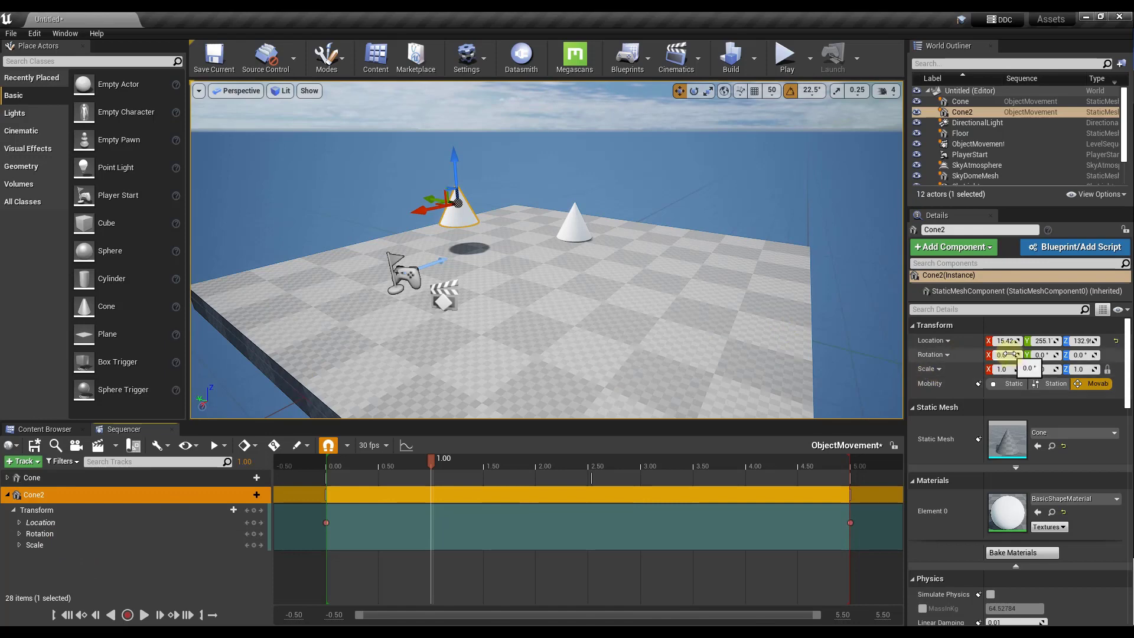
left_click_drag(1008, 354, 1006, 356)
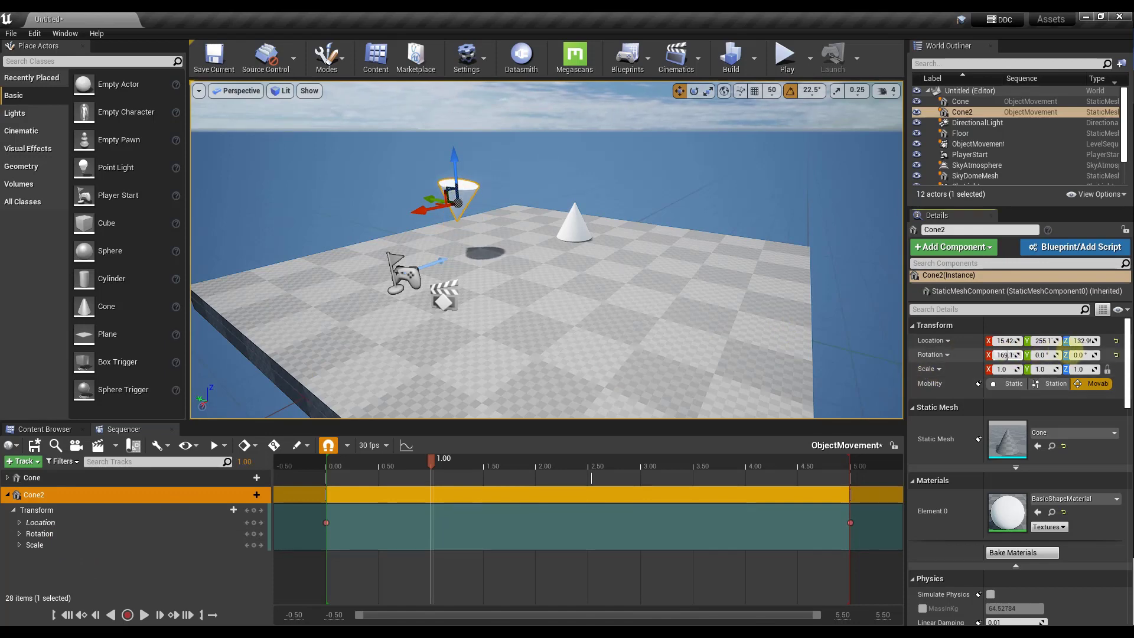
left_click_drag(1002, 354, 1002, 354)
left_click(1001, 355)
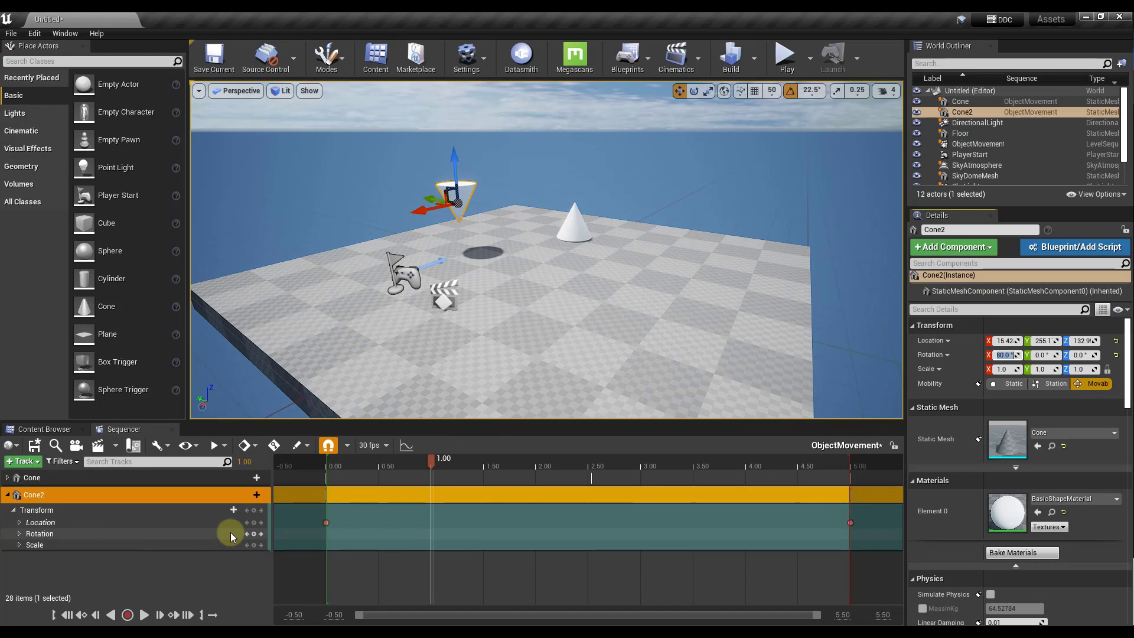
left_click(254, 534)
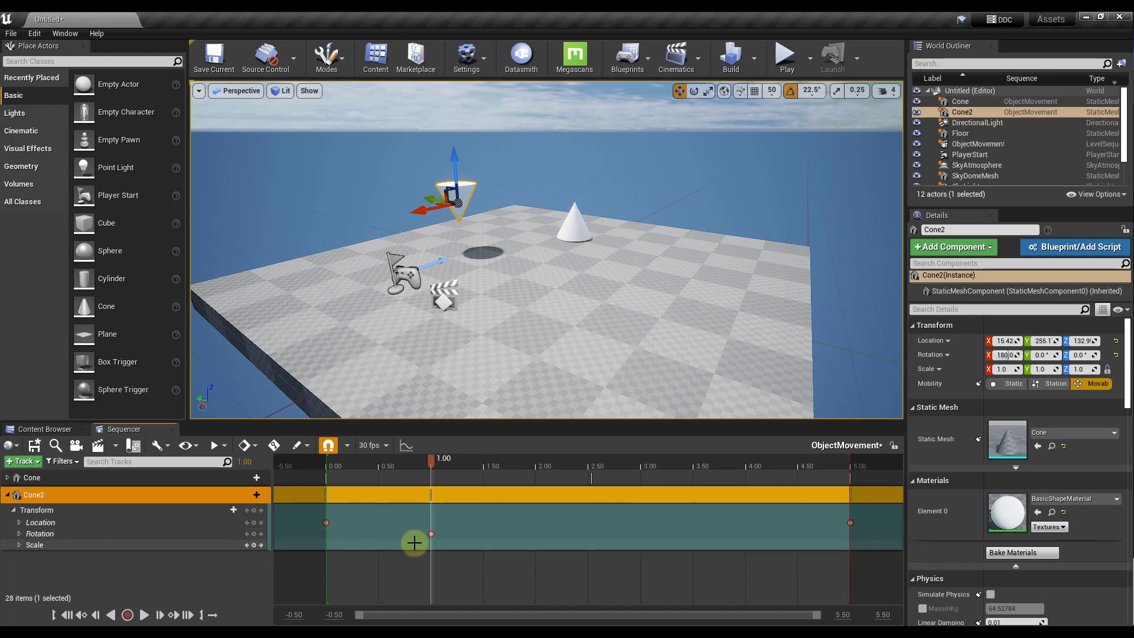
At 0.00, set Cone2's X rotation to 0°, key it, and play the sequence
left_click_drag(430, 473, 328, 477)
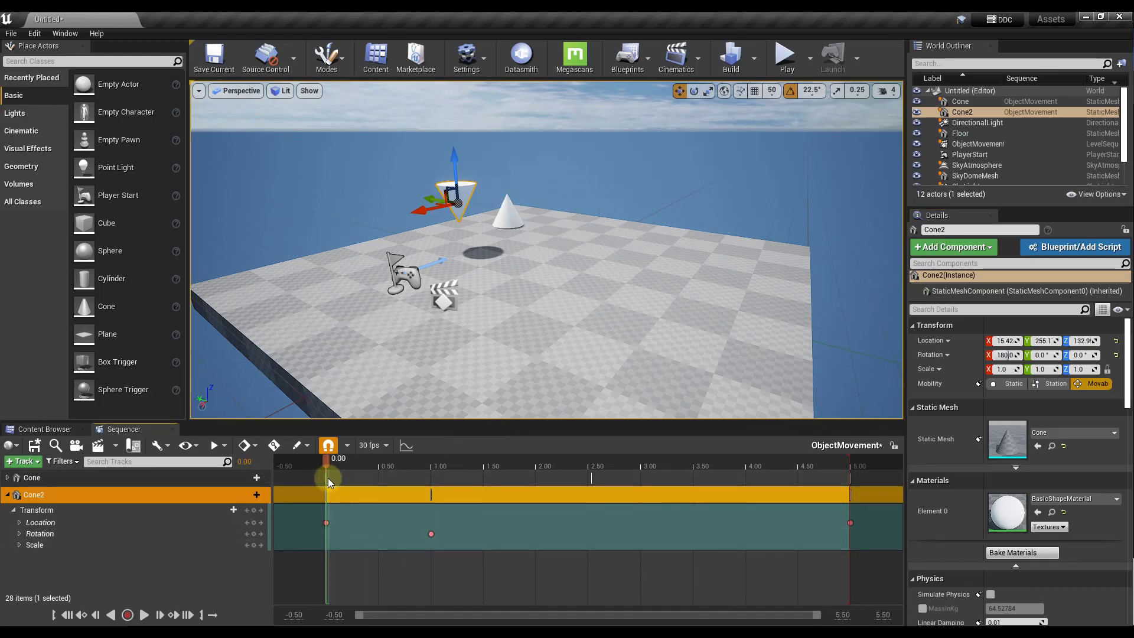
left_click(1004, 354)
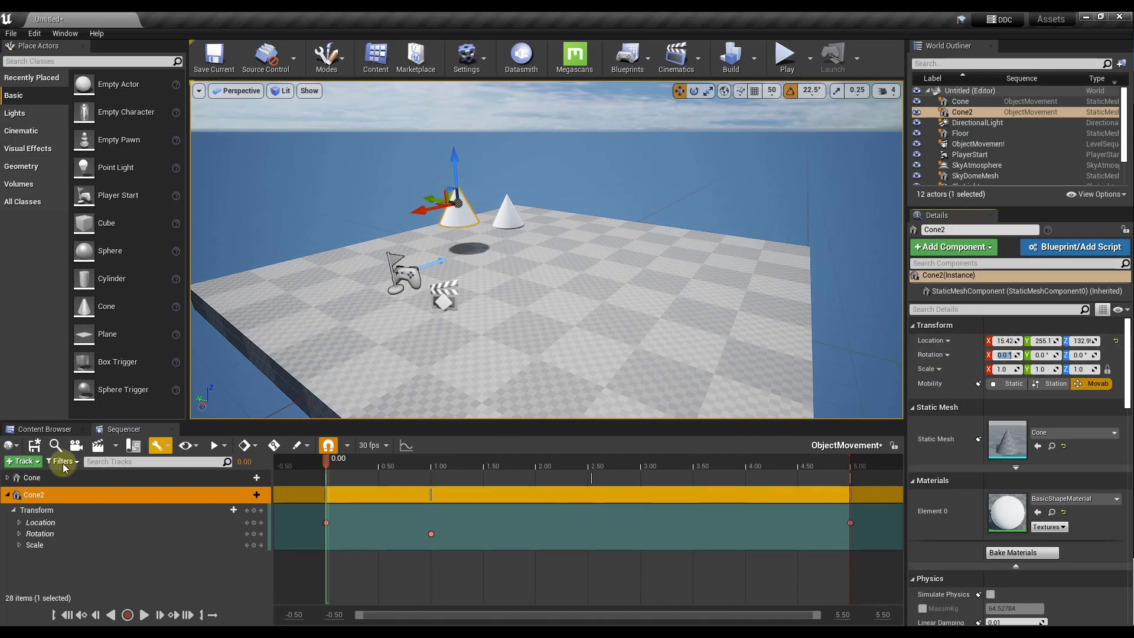
left_click(254, 533)
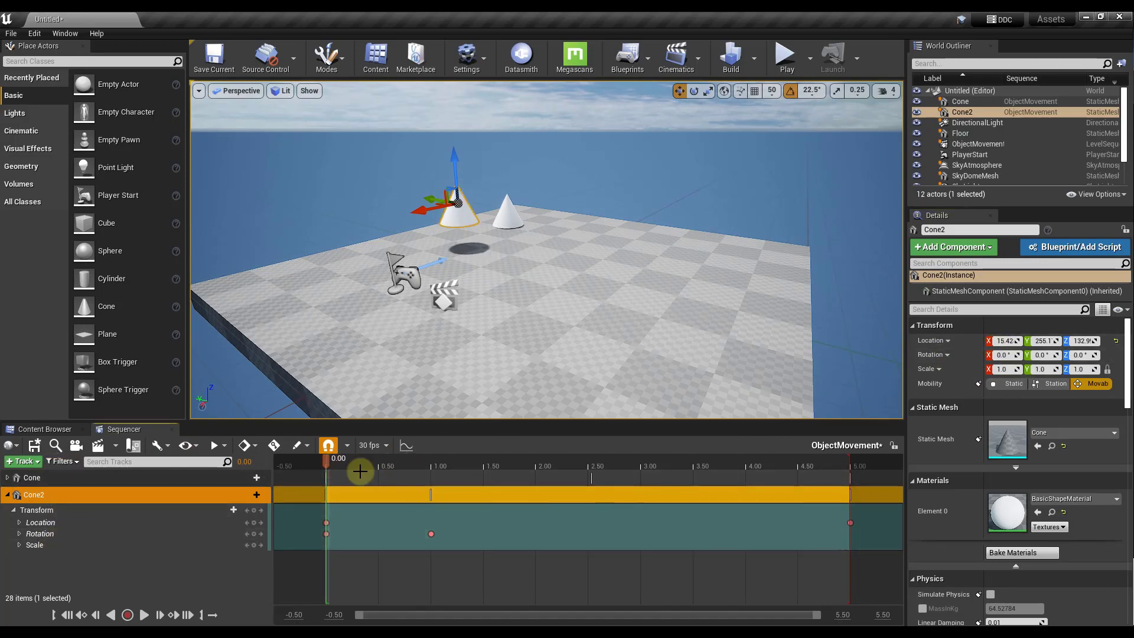
left_click(143, 615)
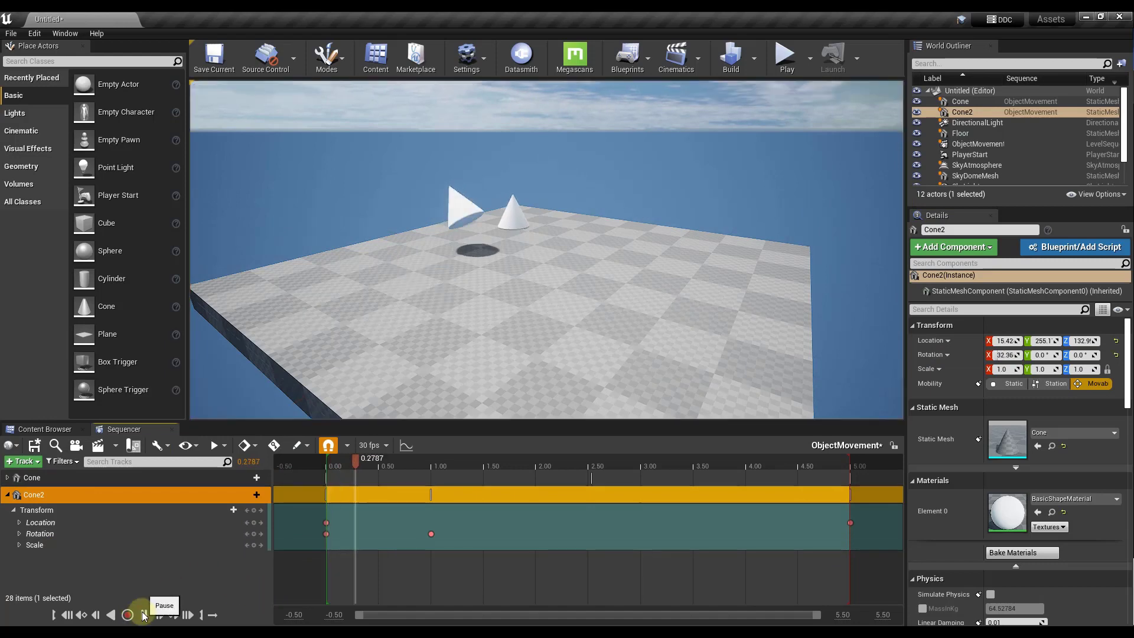
Stop playback and delete Cone2's 180° Rotation key at 1.00
left_click_drag(520, 459, 536, 477)
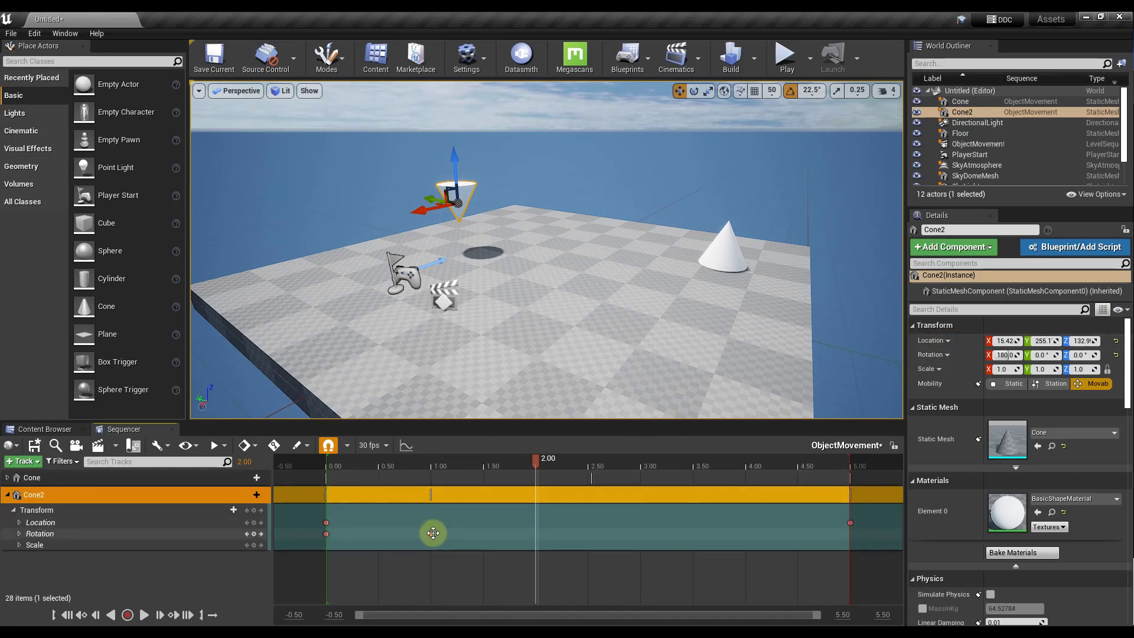
right_click(433, 534)
left_click(448, 529)
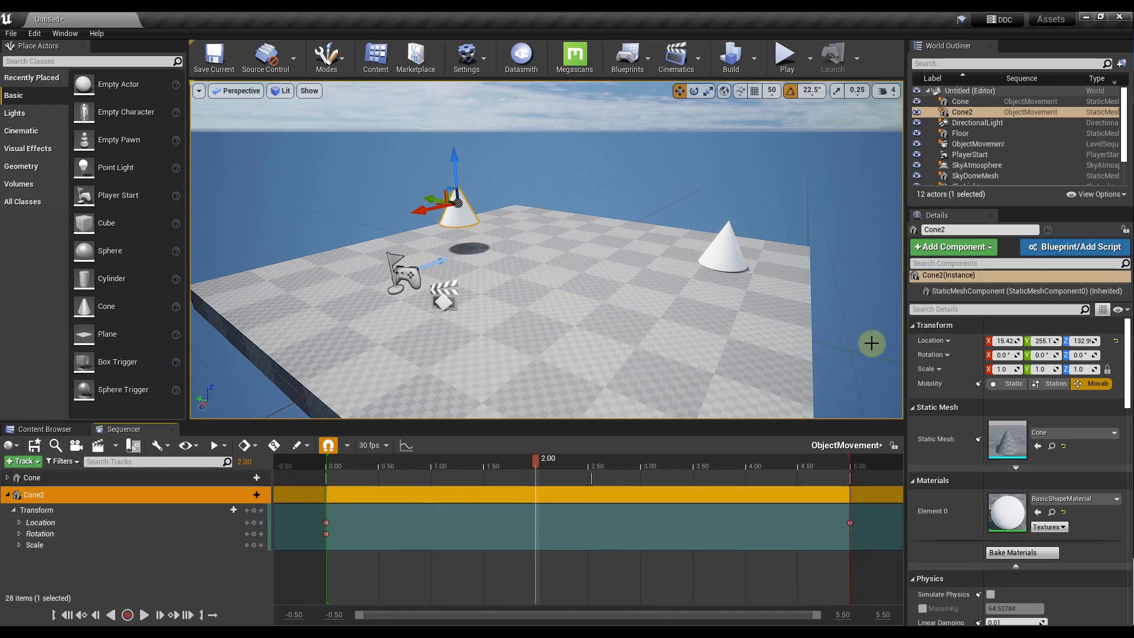
Key Cone2's Rotation X at 360 at 2.00, then rewind and play the spin
left_click(1000, 354)
type("60")
key("Return")
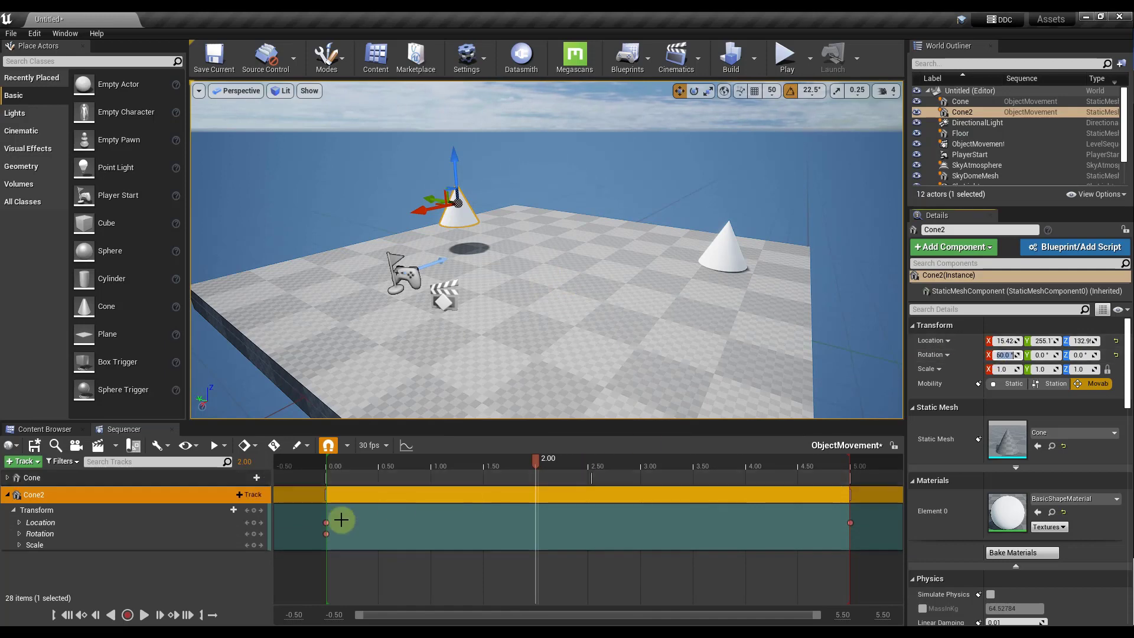
left_click(254, 533)
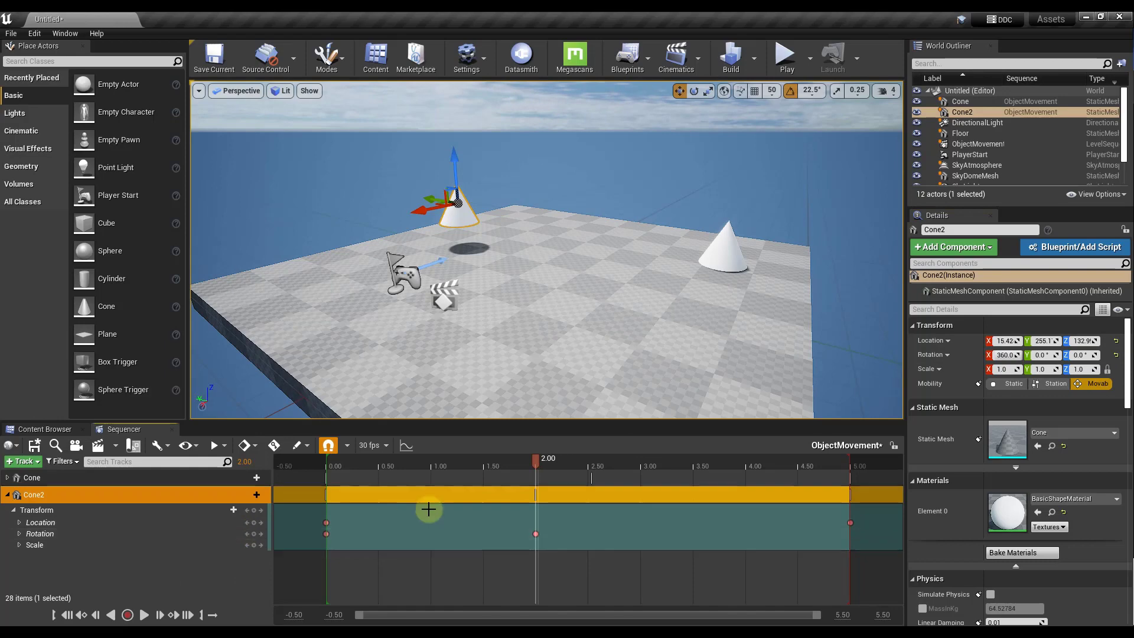
left_click_drag(536, 457, 334, 464)
key("space")
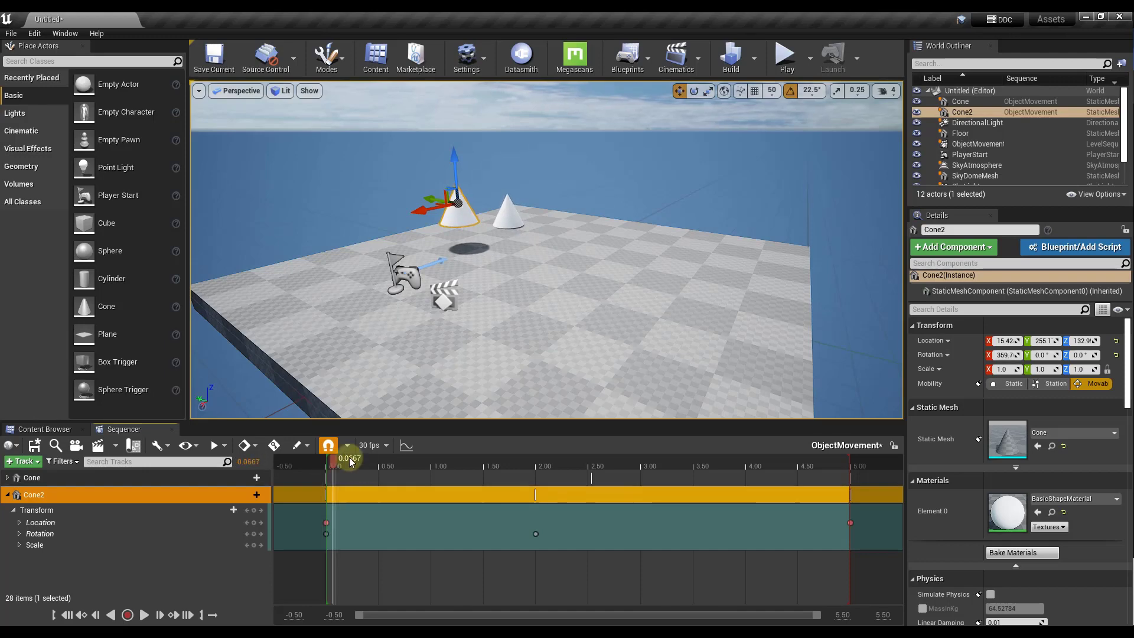
Open Cone2's Curves editor, dock it below the level, and scrub to 1.6667
left_click(407, 446)
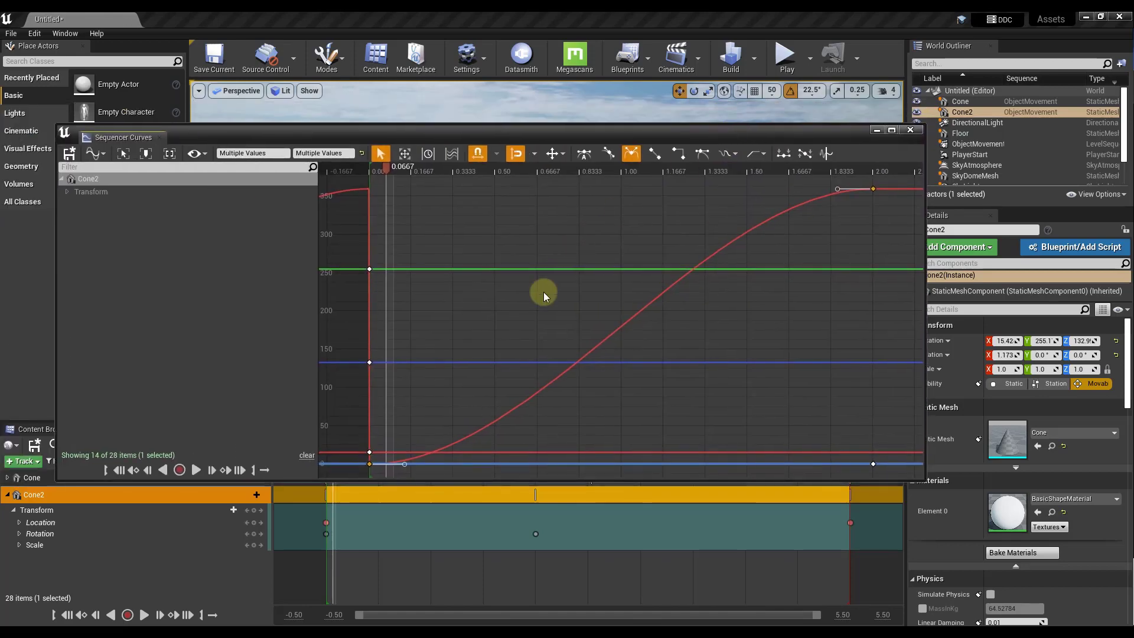
scroll(610, 303, "down", 5)
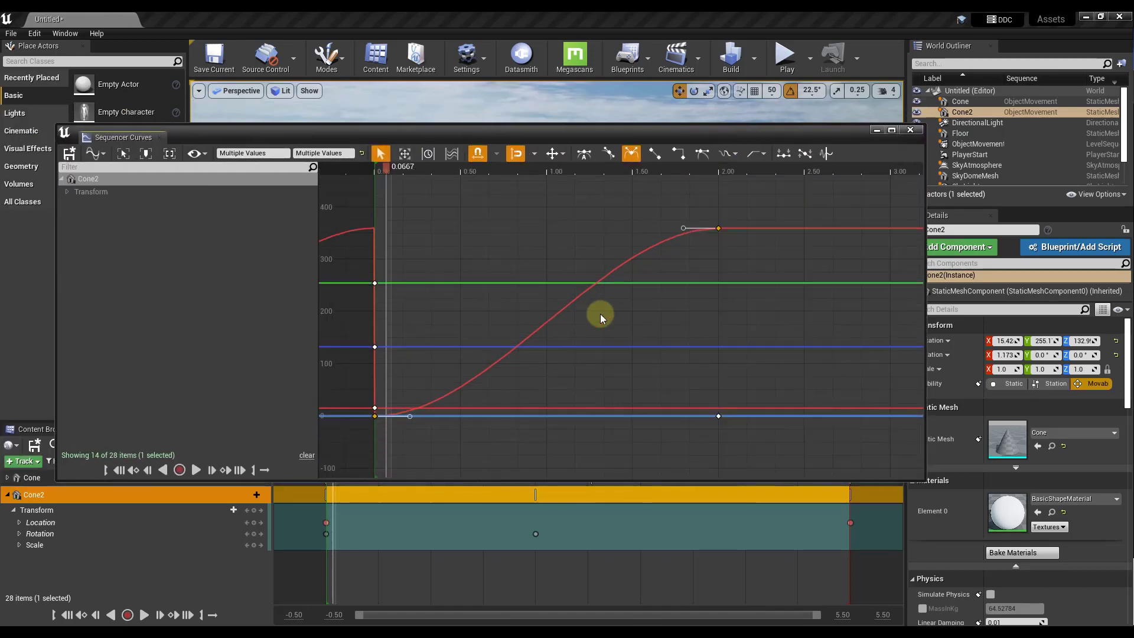
left_click_drag(585, 137, 560, 354)
left_click(387, 442)
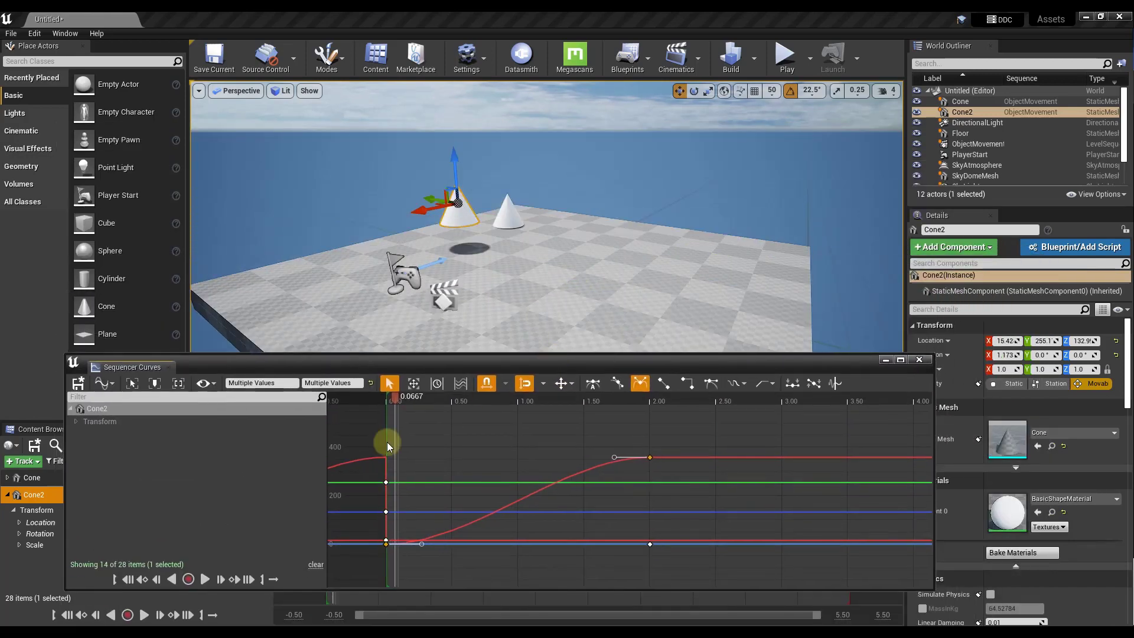
left_click_drag(398, 400, 653, 427)
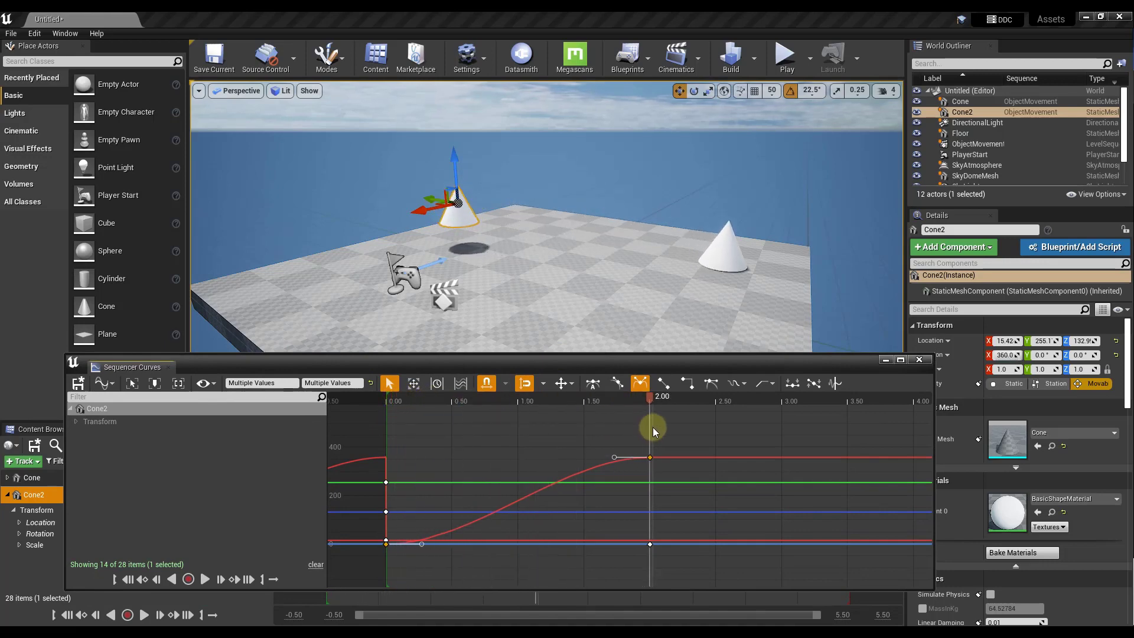
Set the rotation curve's Post-Infinity behaviour to Oscillate (Ping Pong)
left_click(768, 384)
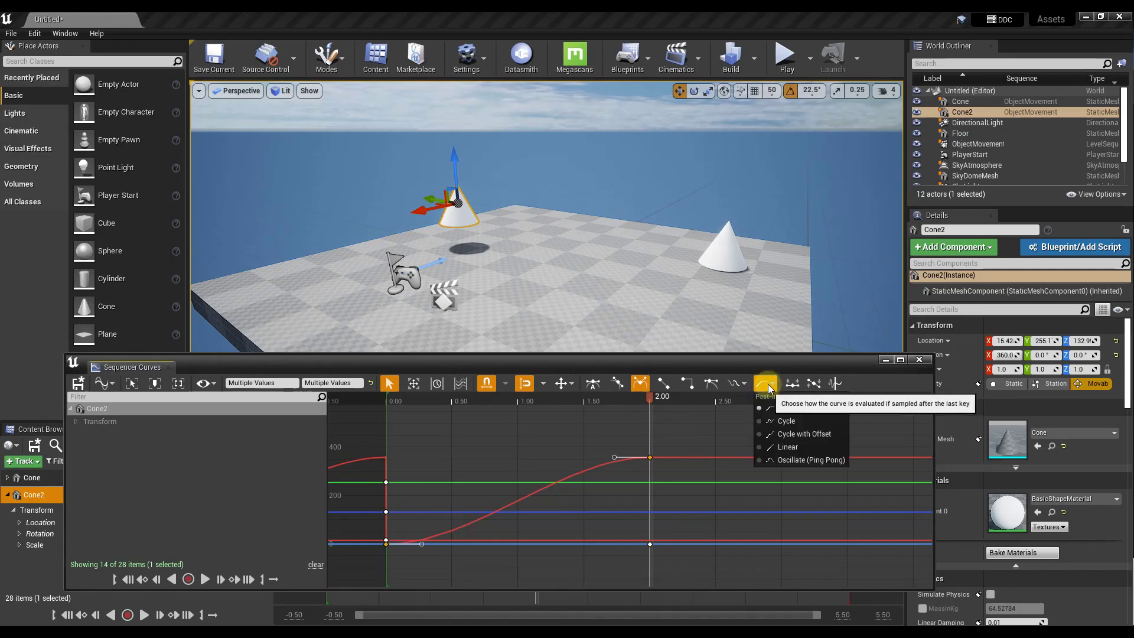
left_click(785, 421)
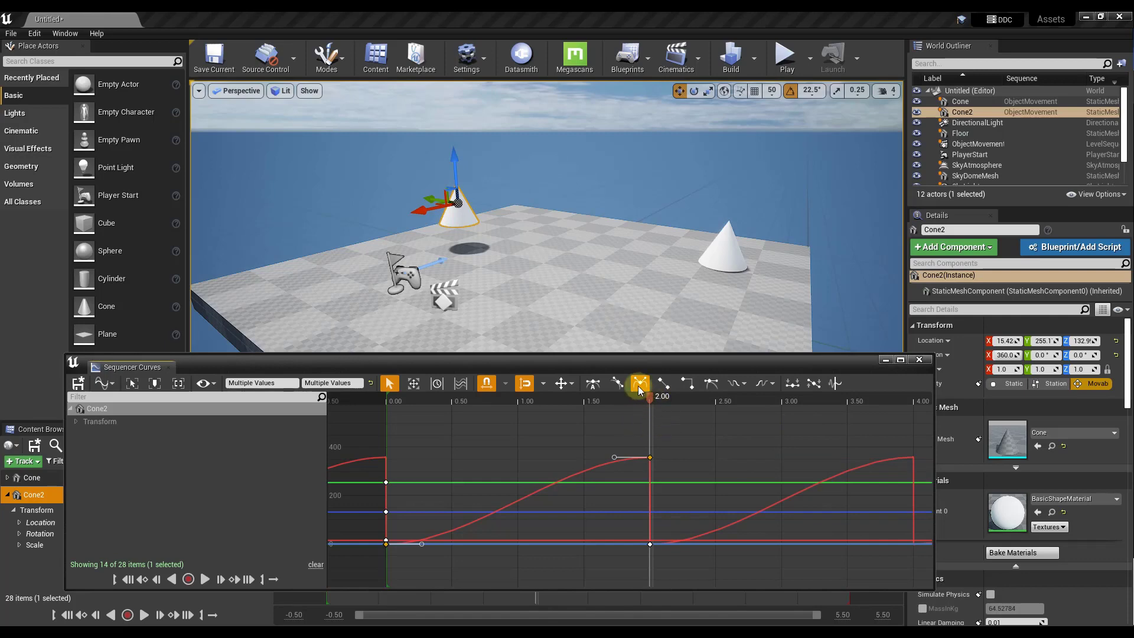
left_click(768, 384)
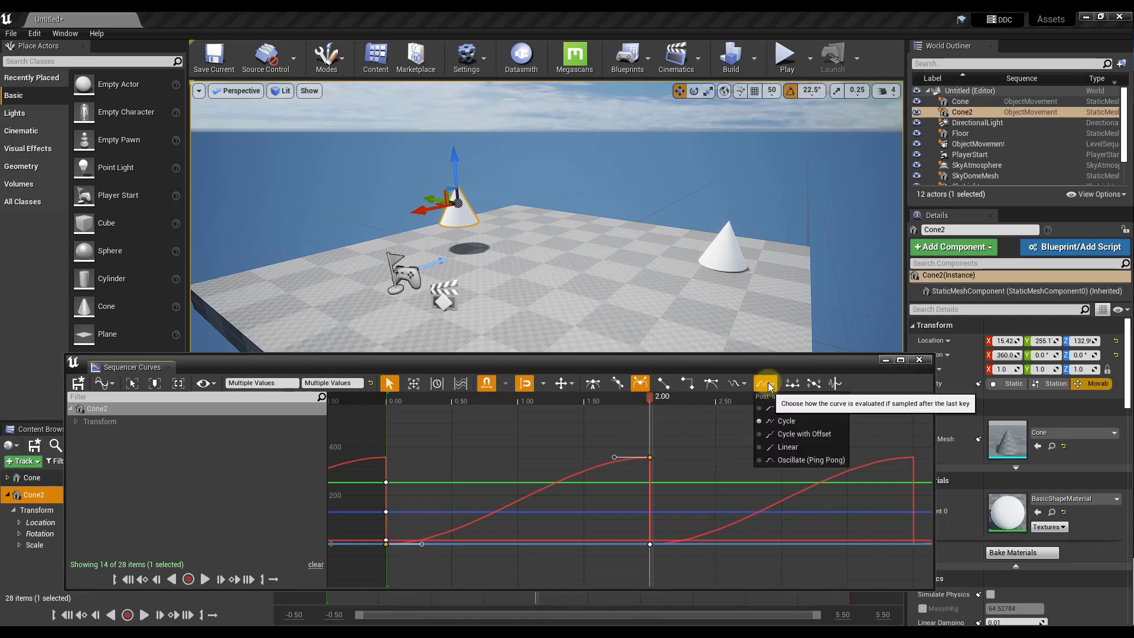
left_click(795, 459)
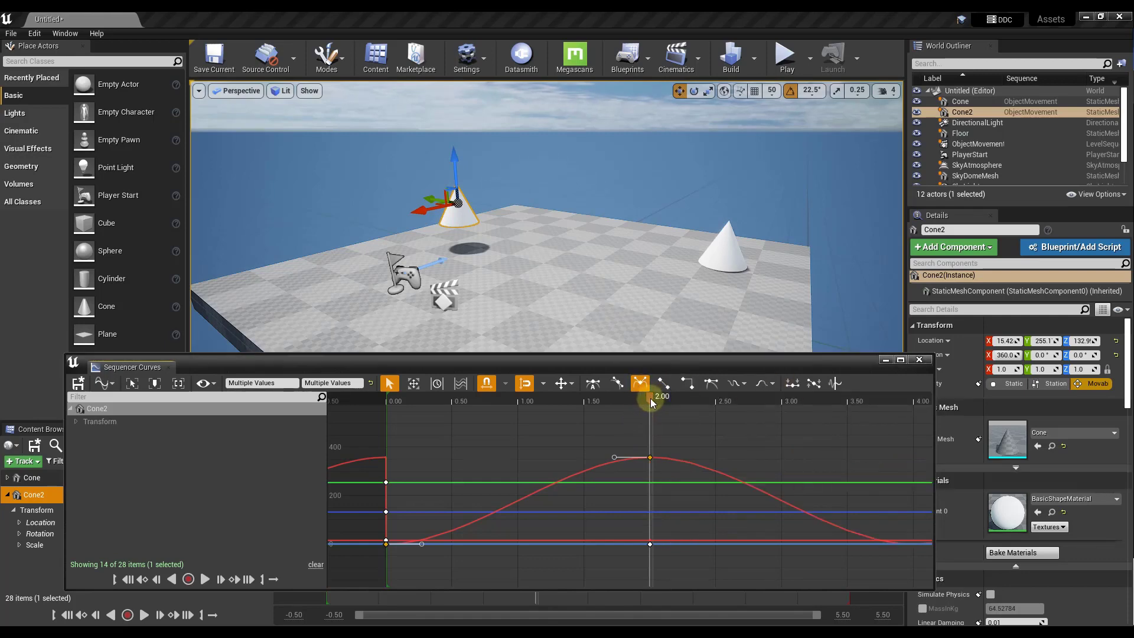
Rewind, play and scrub the cone animation to preview the ping-pong, then close Curves
scroll(624, 474, "down", 5)
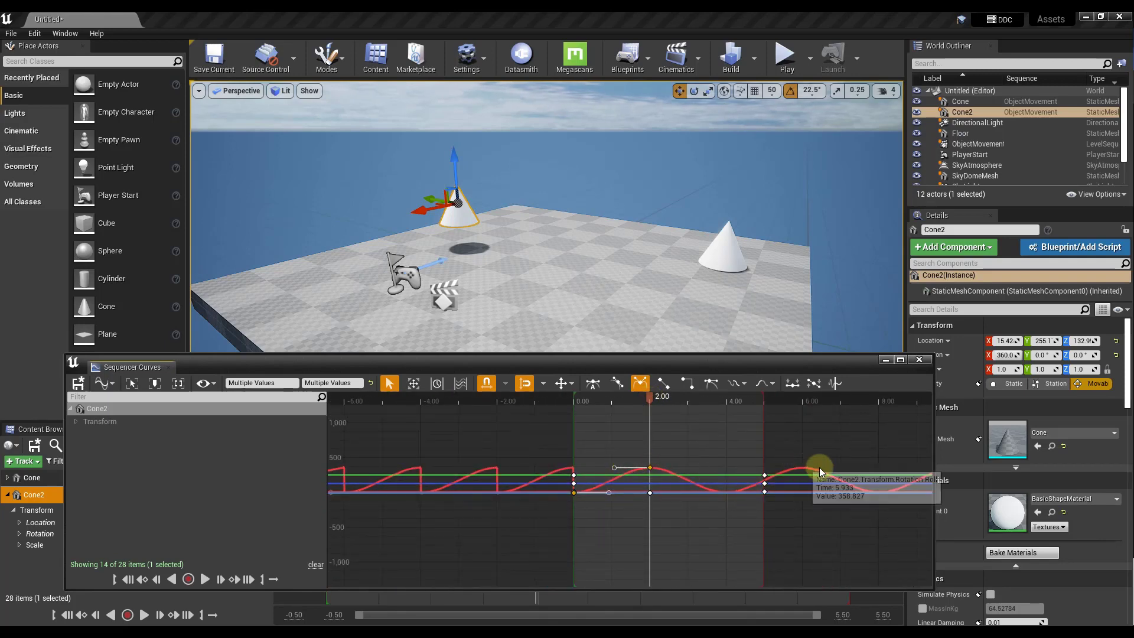
left_click_drag(651, 399, 576, 412)
left_click(206, 579)
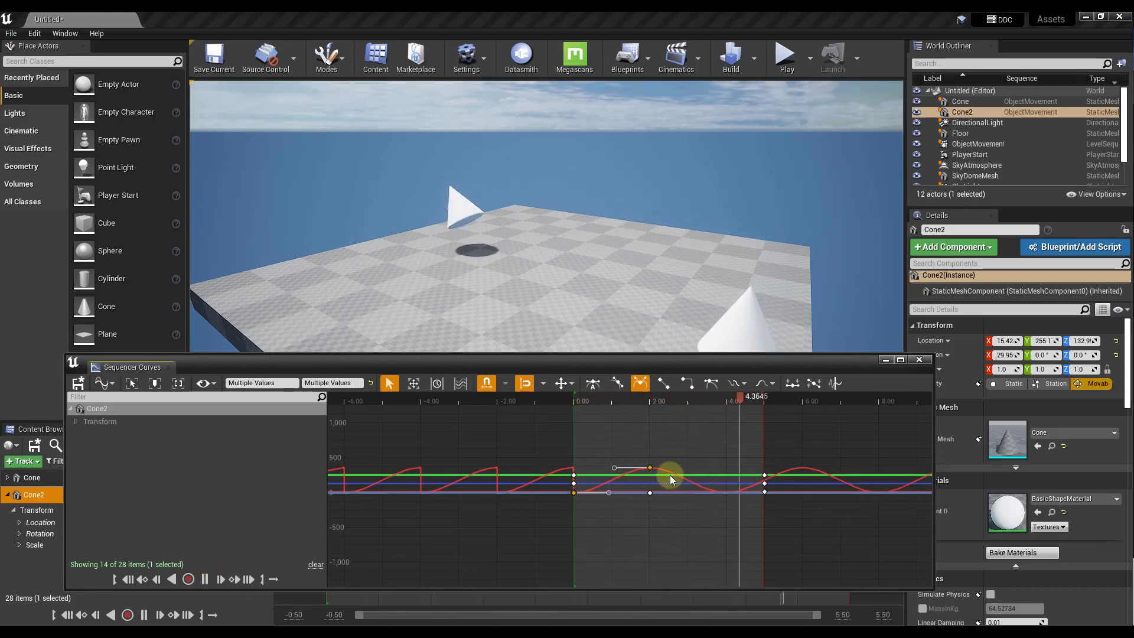
mouse_move(648, 403)
left_mouse_down()
mouse_move(572, 399)
mouse_move(651, 407)
left_mouse_up()
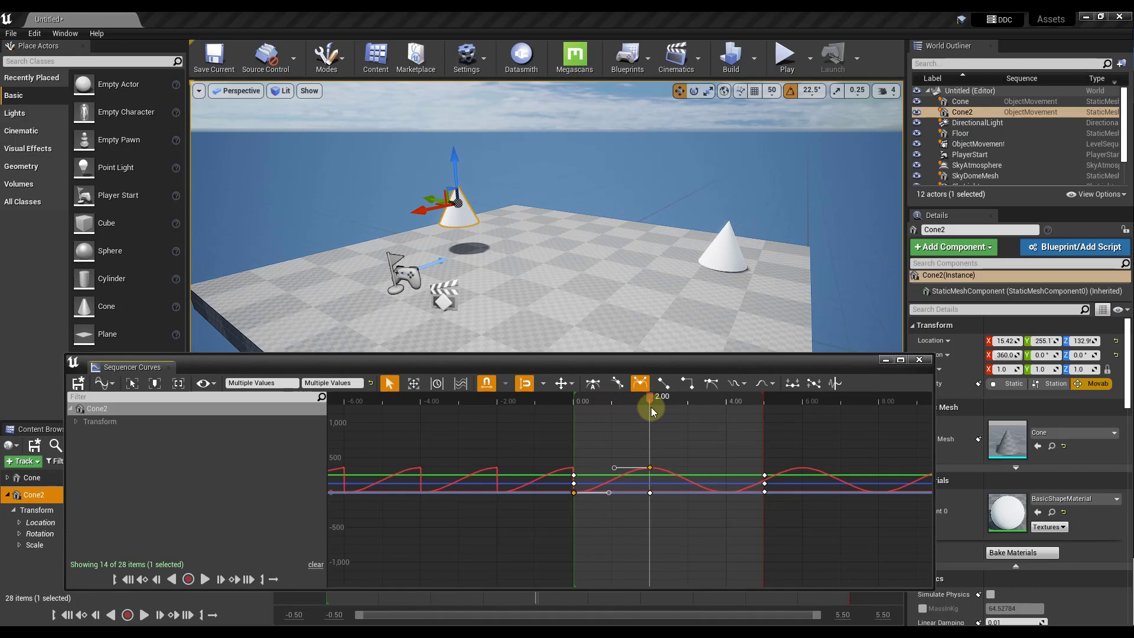
left_click(806, 383)
left_click(919, 358)
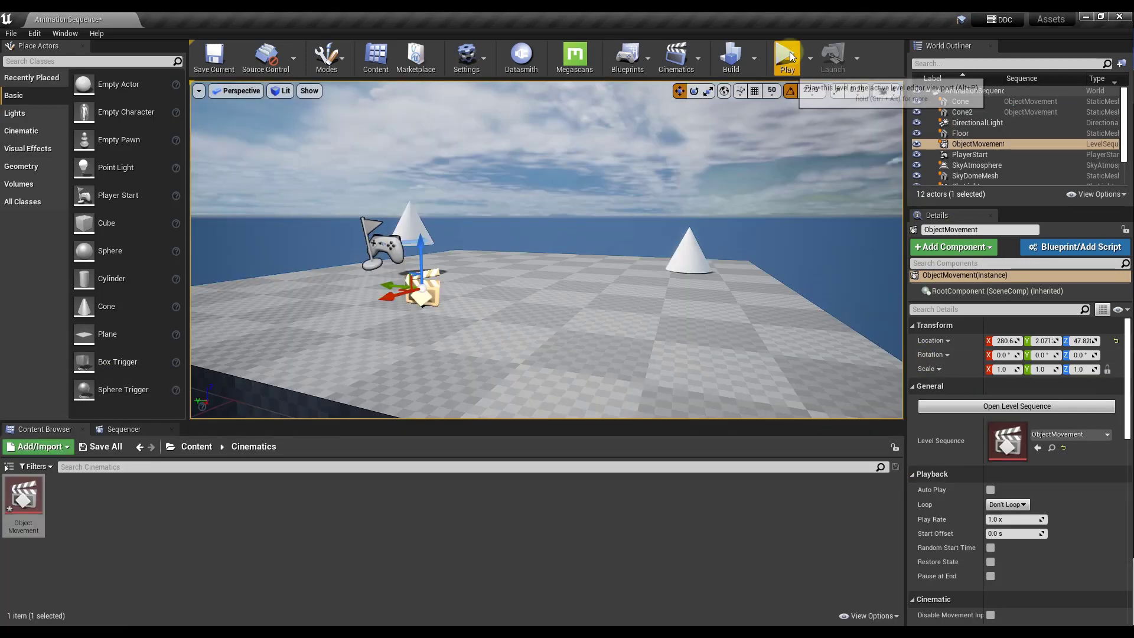
Test-play the level, stop it, then move the ObjectMovement sequence actor to X 226.0
key("alt+p")
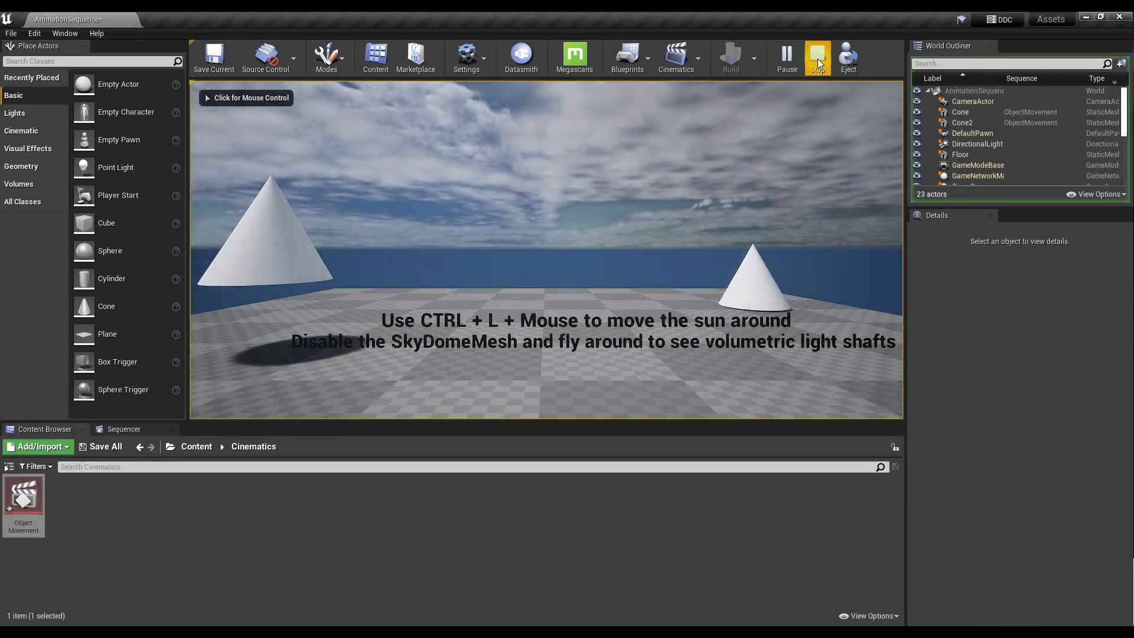
left_click(814, 58)
right_click_drag(546, 248, 550, 277)
right_click_drag(353, 345, 342, 372)
left_click(447, 284)
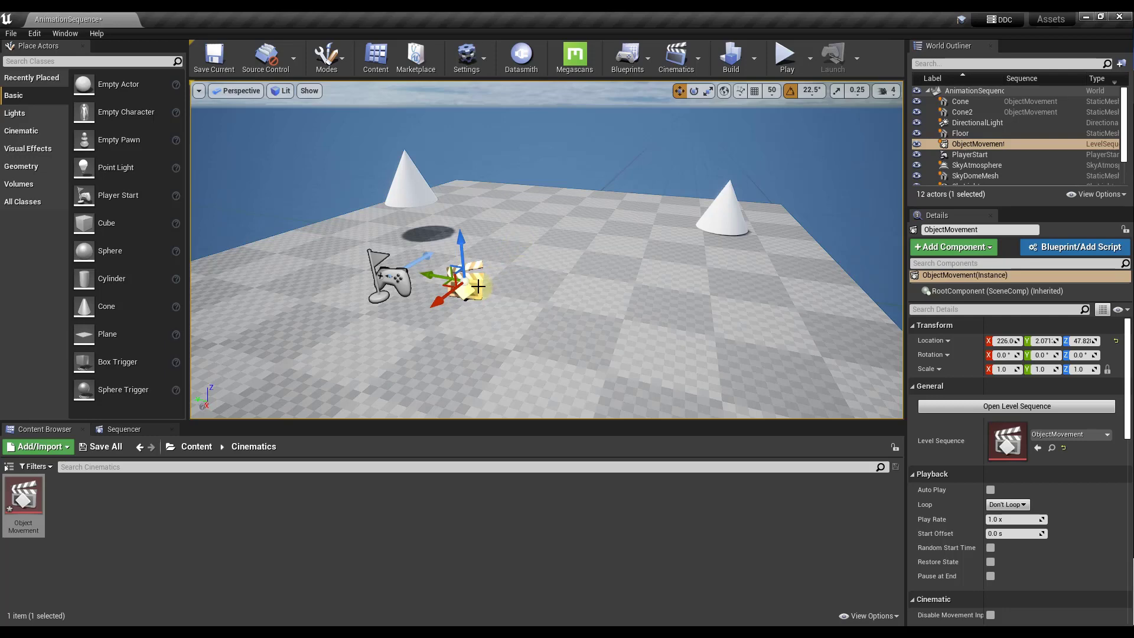
Open the Level Blueprint and move the Event Tick node further down the graph
left_click(650, 58)
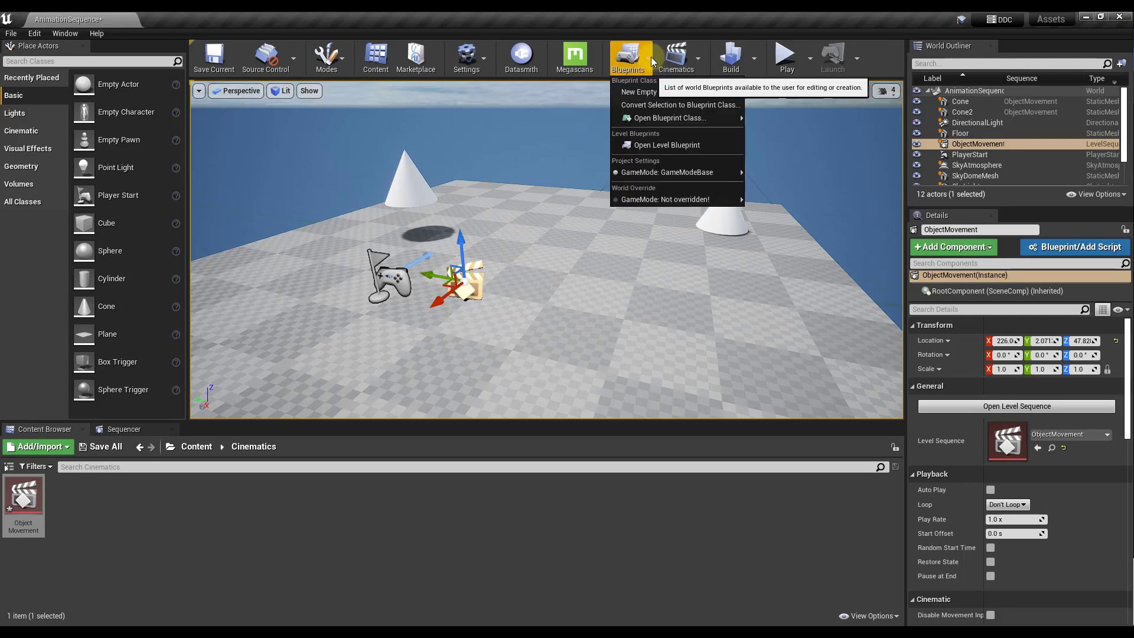
left_click(652, 147)
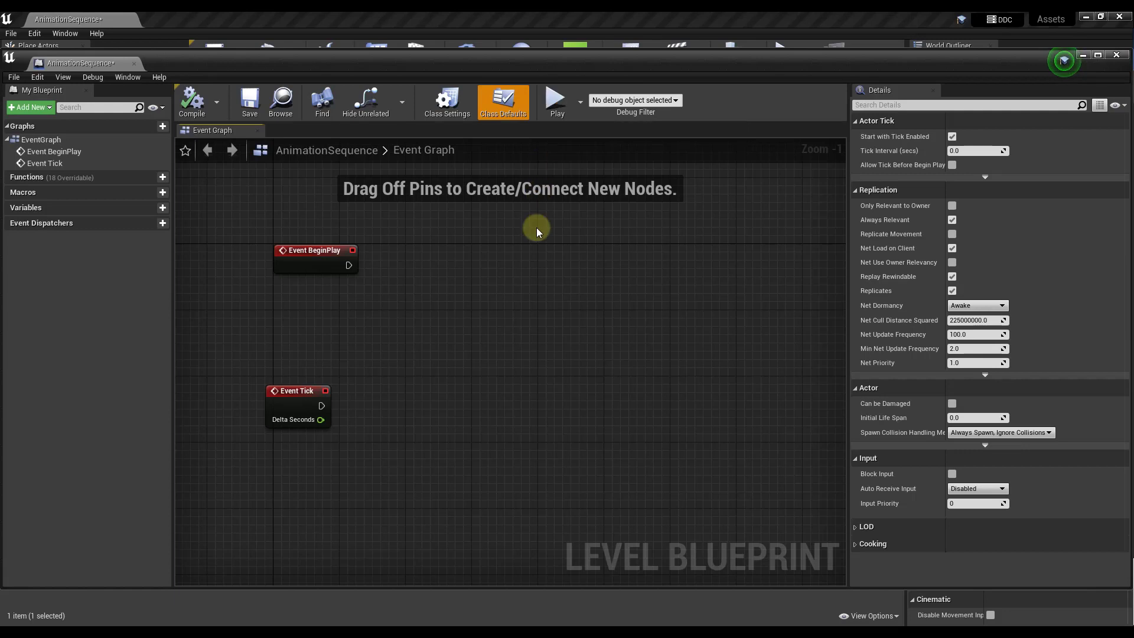
left_click_drag(298, 391, 269, 490)
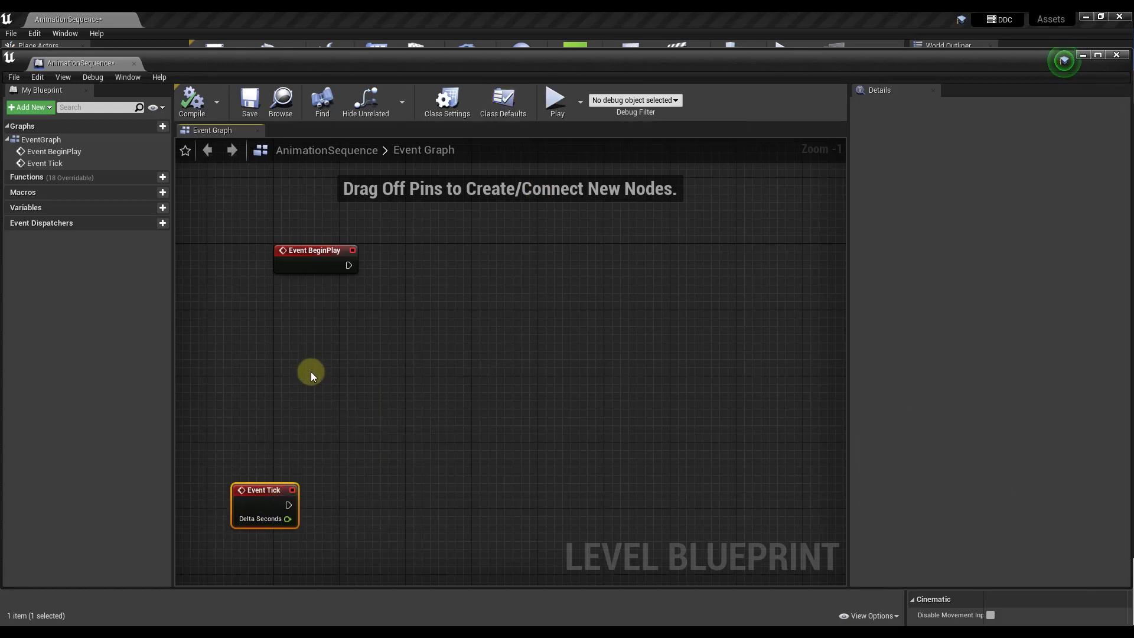
Add a Create a Reference to ObjectMovement node and position it left of the events
right_click(314, 355)
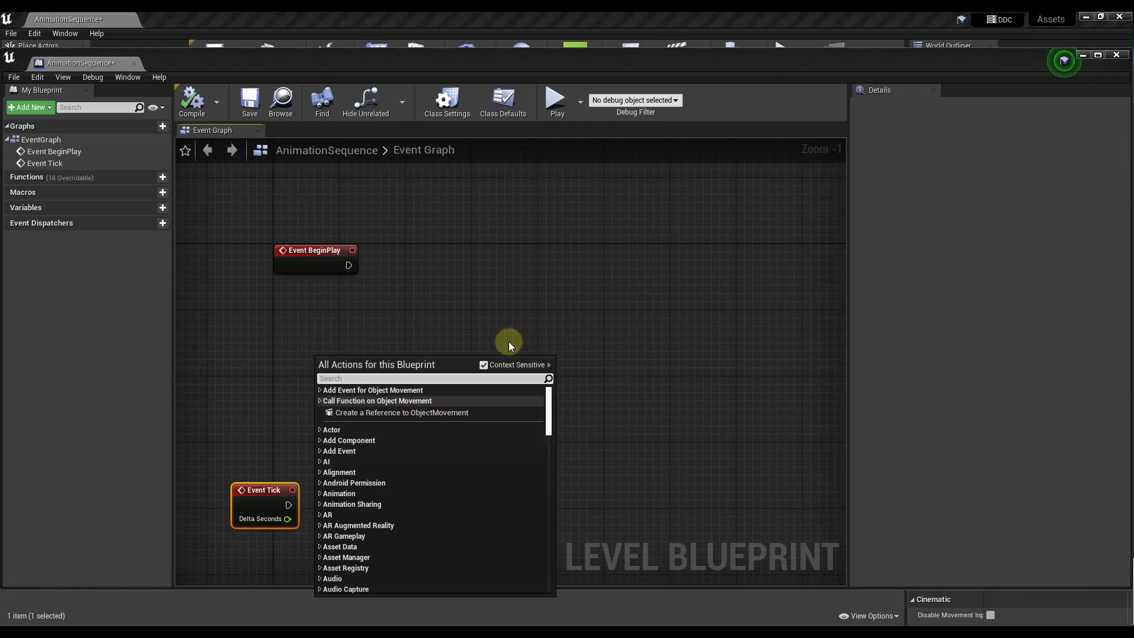
left_click(430, 413)
left_click_drag(342, 371, 336, 369)
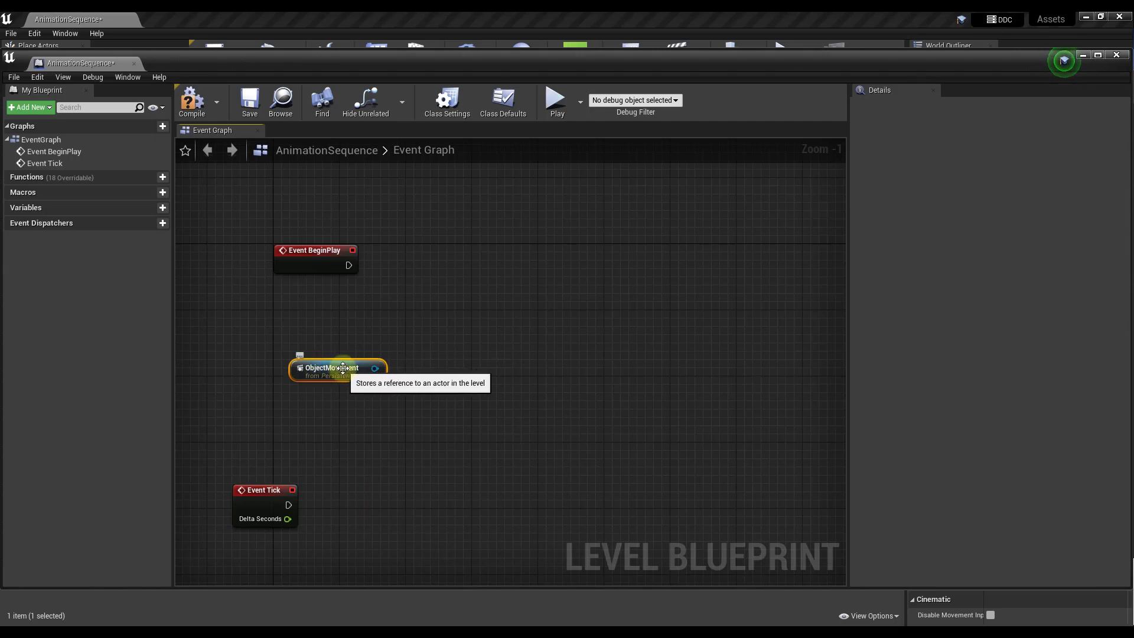
left_click_drag(342, 369, 316, 384)
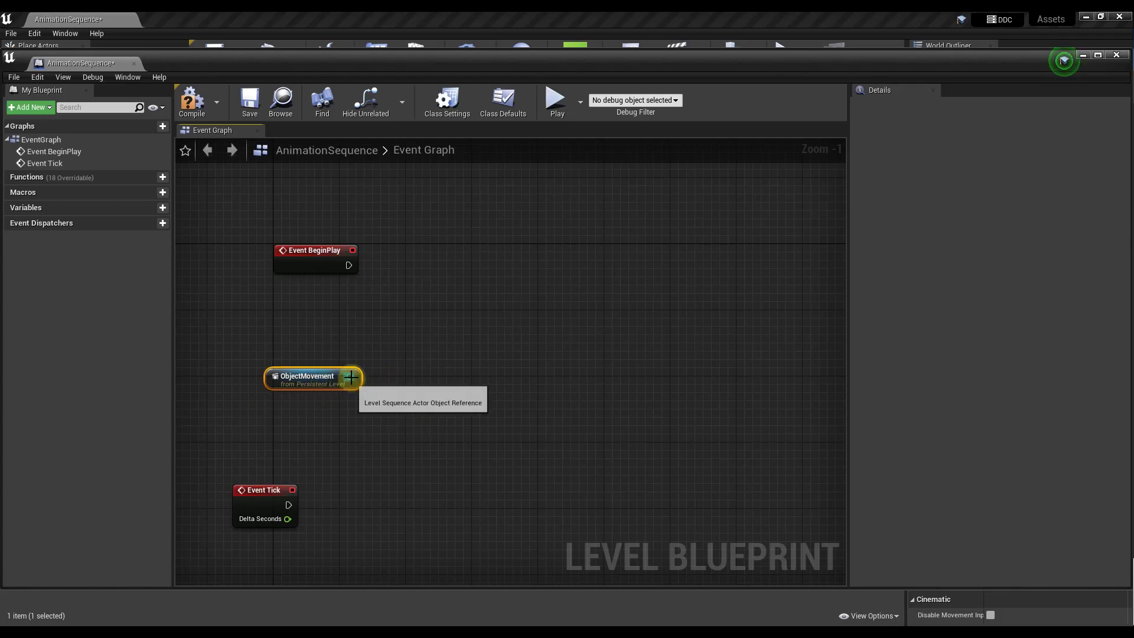
From the ObjectMovement reference, add a Play node for its Sequence Player and arrange the nodes
left_click_drag(350, 376, 493, 321)
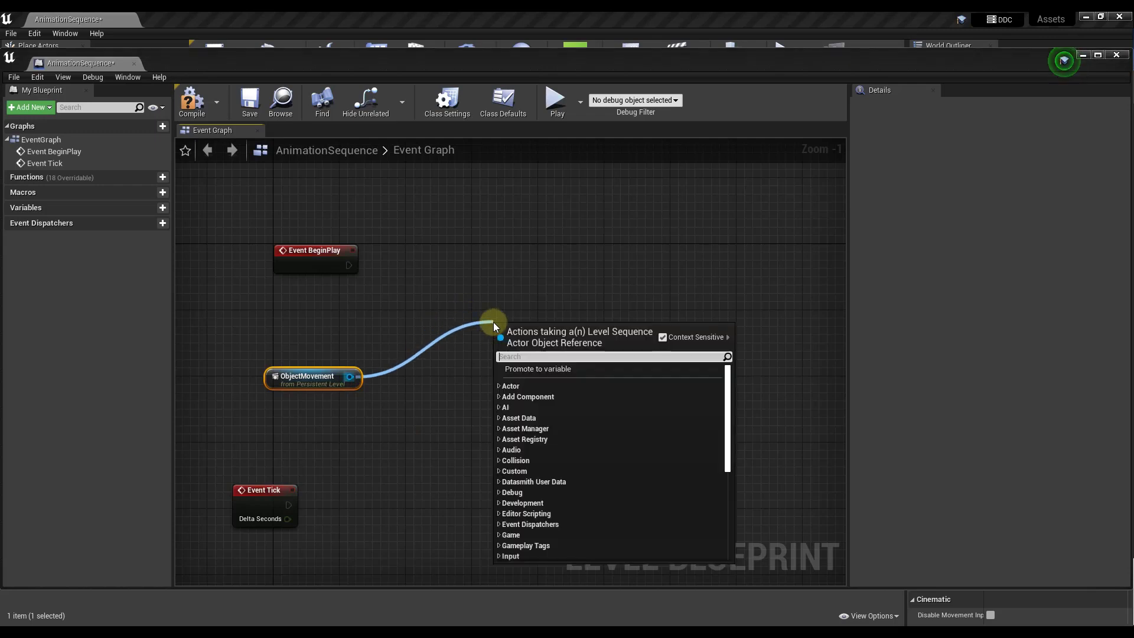
type("play")
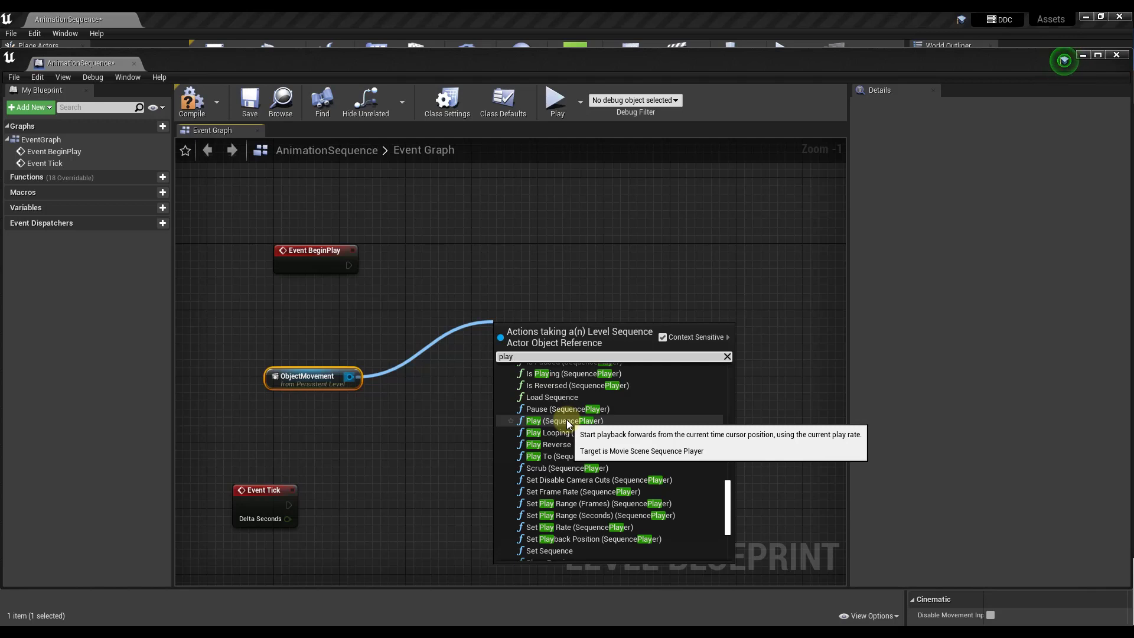
left_click(566, 419)
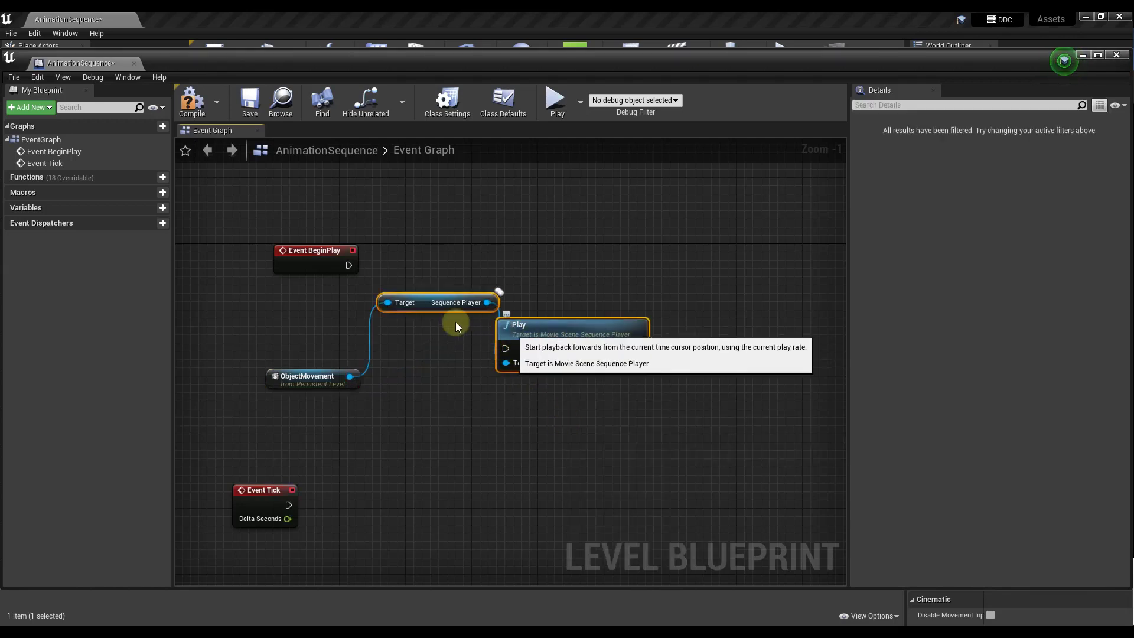
left_click_drag(548, 334, 665, 269)
left_click_drag(445, 305, 453, 364)
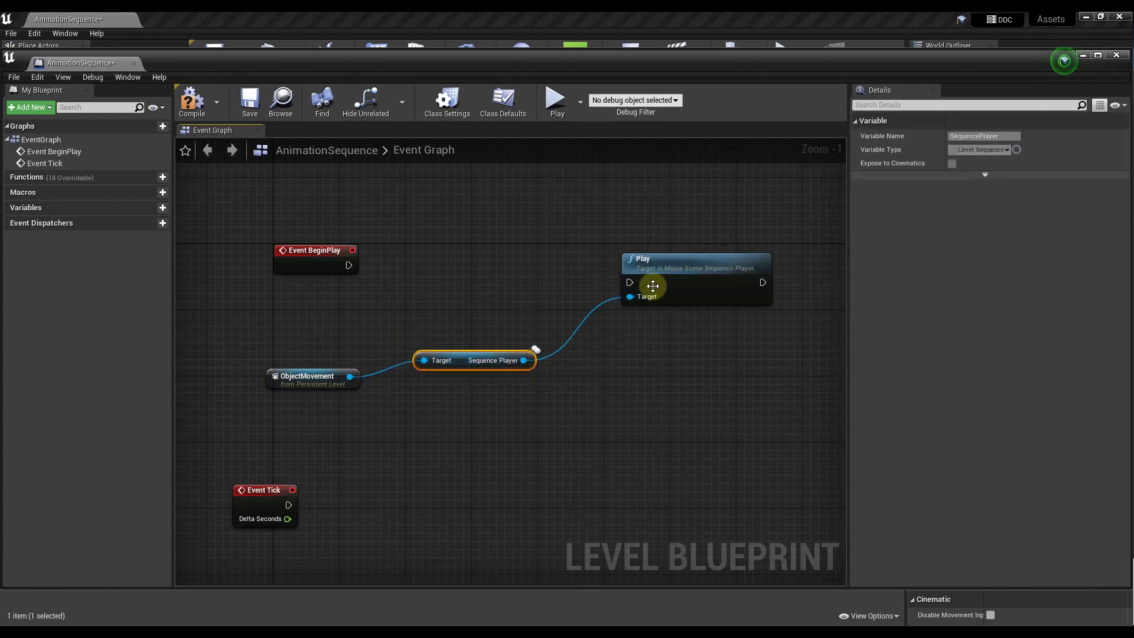
left_click_drag(688, 262, 694, 271)
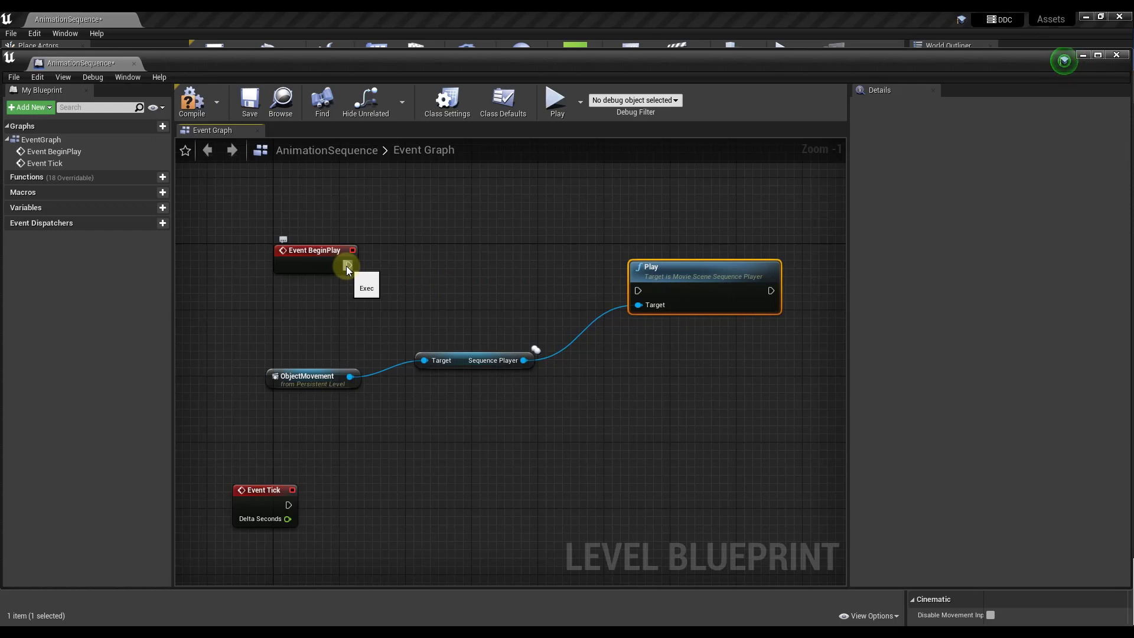
Wire Event BeginPlay into Play, save the level blueprint, and return to the level editor
left_click_drag(349, 265, 637, 293)
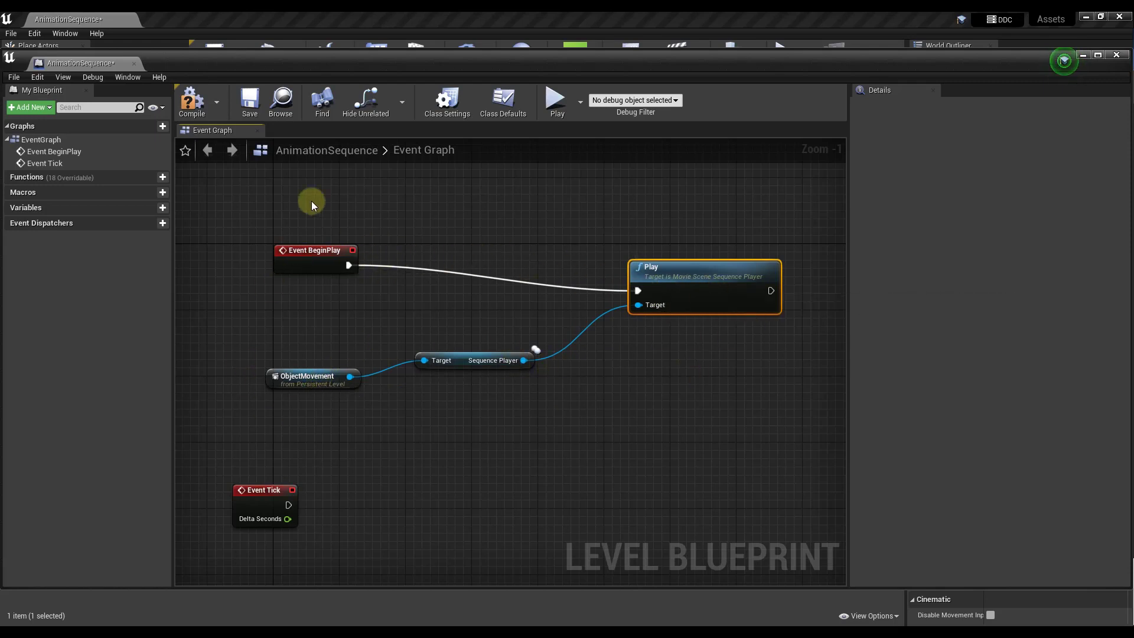
left_click(250, 106)
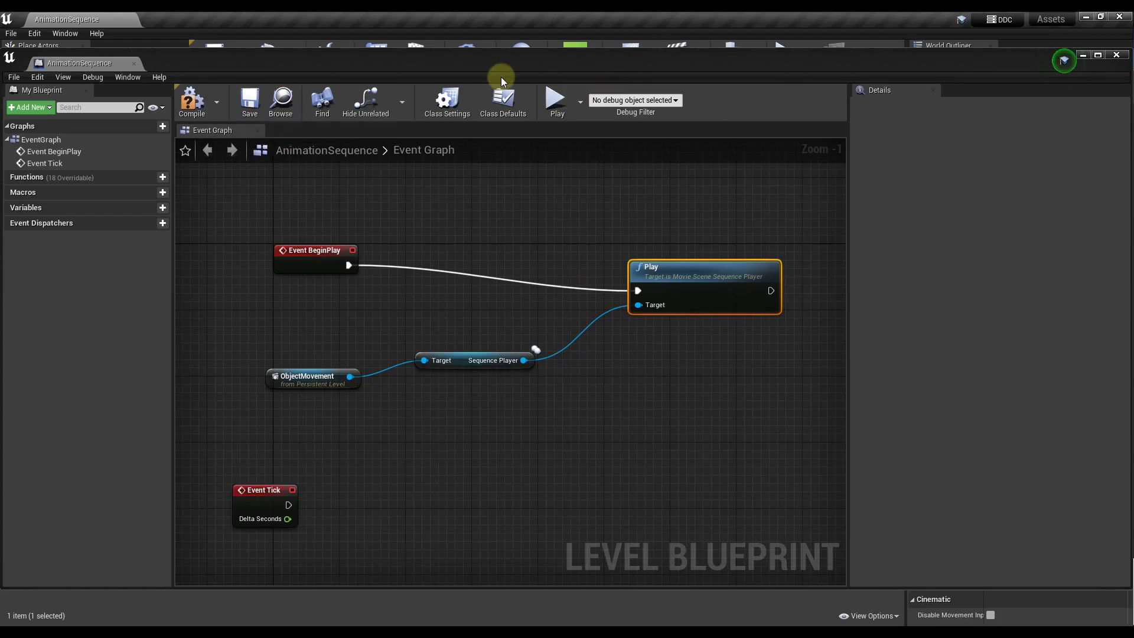
left_click(501, 45)
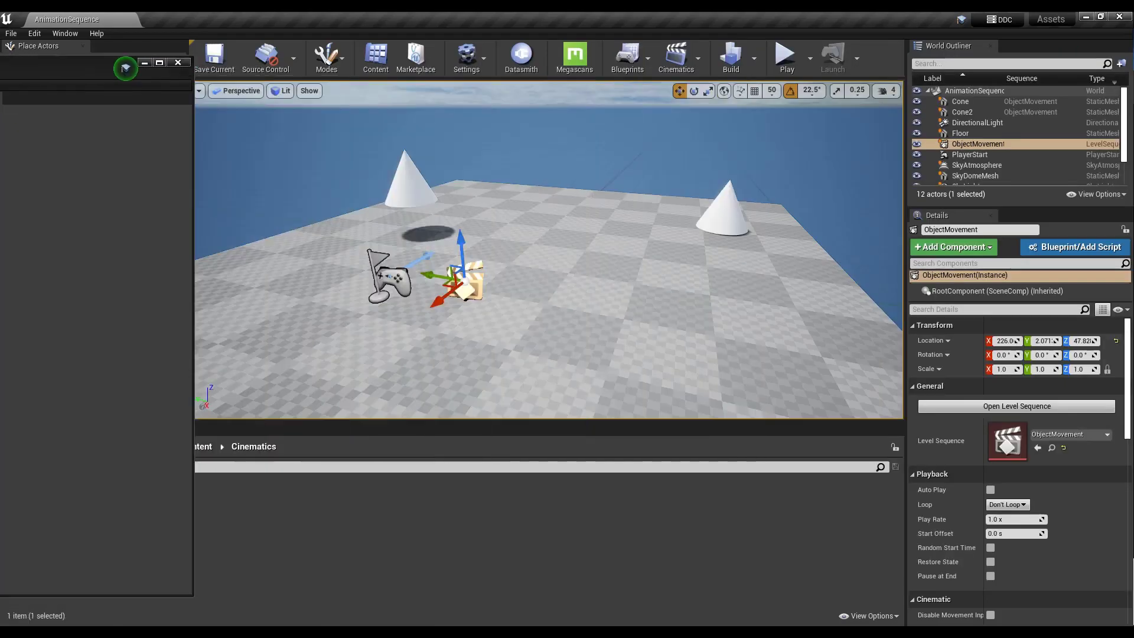
left_click(787, 55)
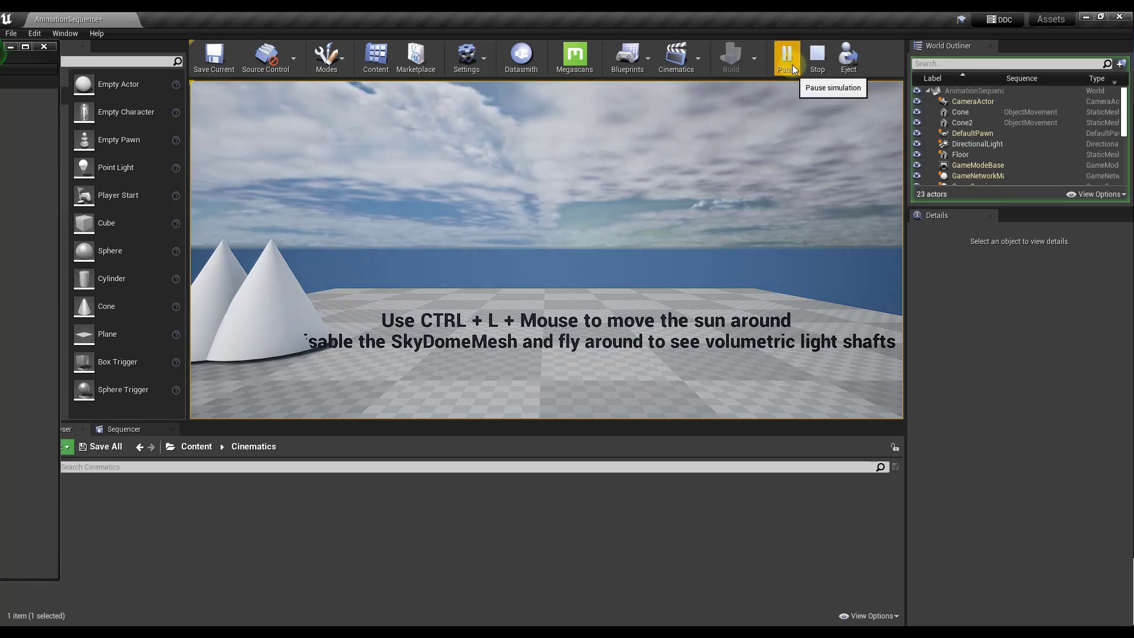
left_click(257, 345)
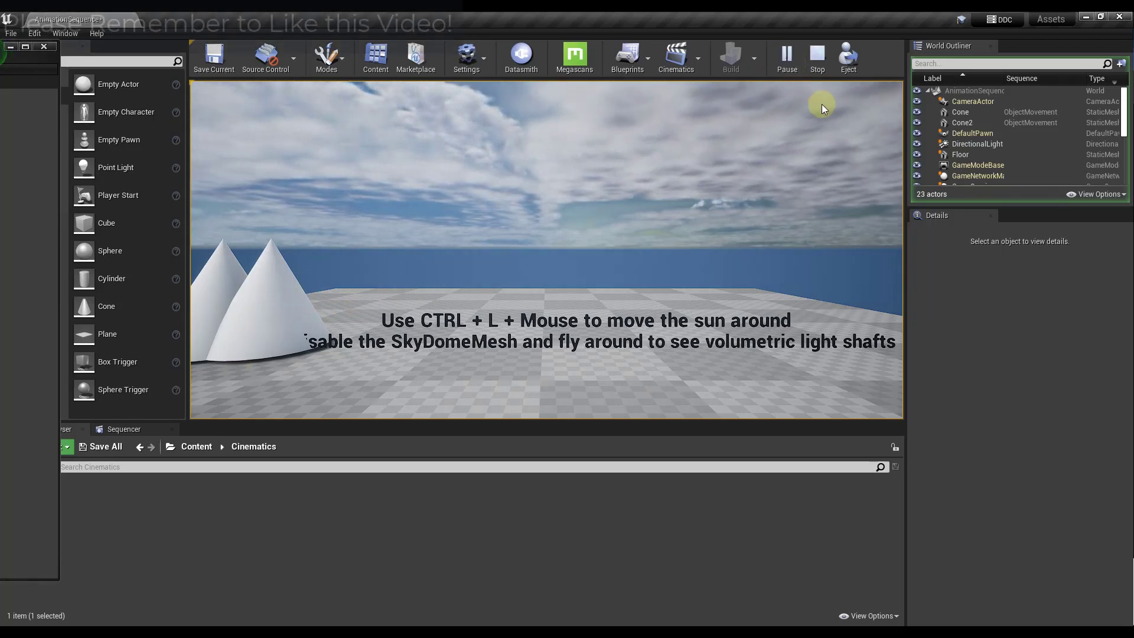
left_click(813, 56)
left_click(779, 63)
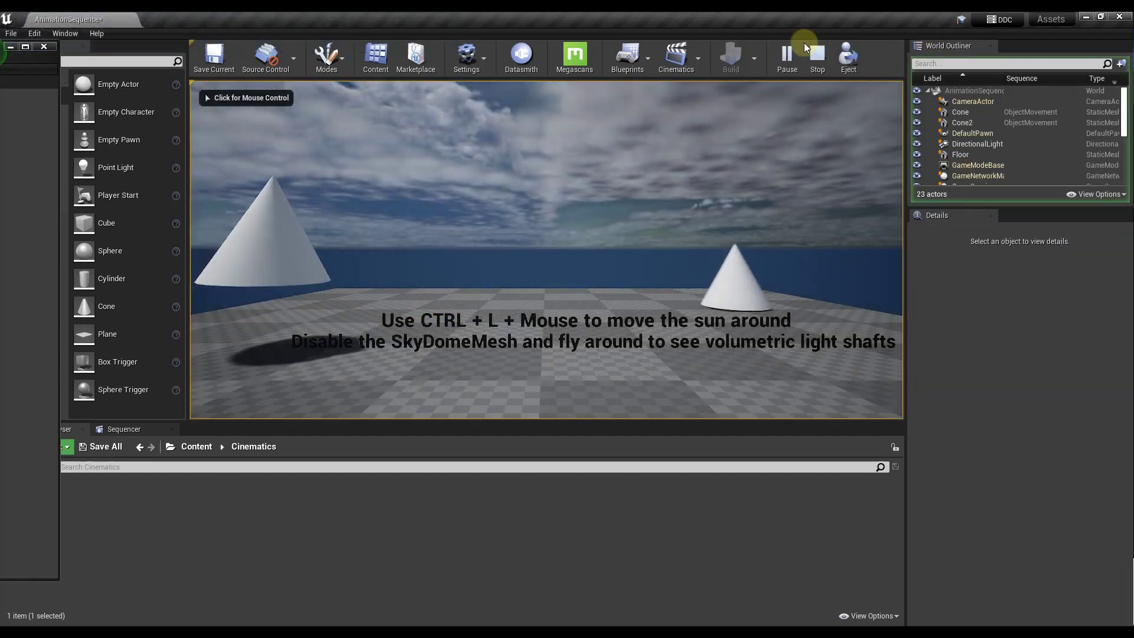
left_click(816, 57)
right_click_drag(633, 266, 603, 283)
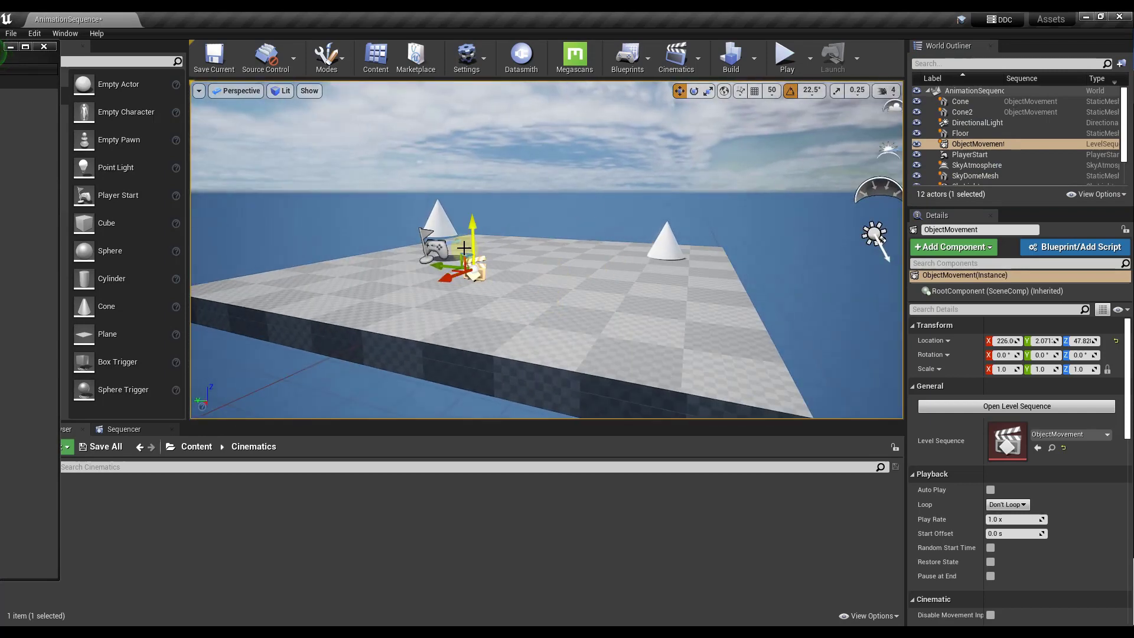
Move the PlayerStart right across the floor and test-play the level from there
left_click(438, 246)
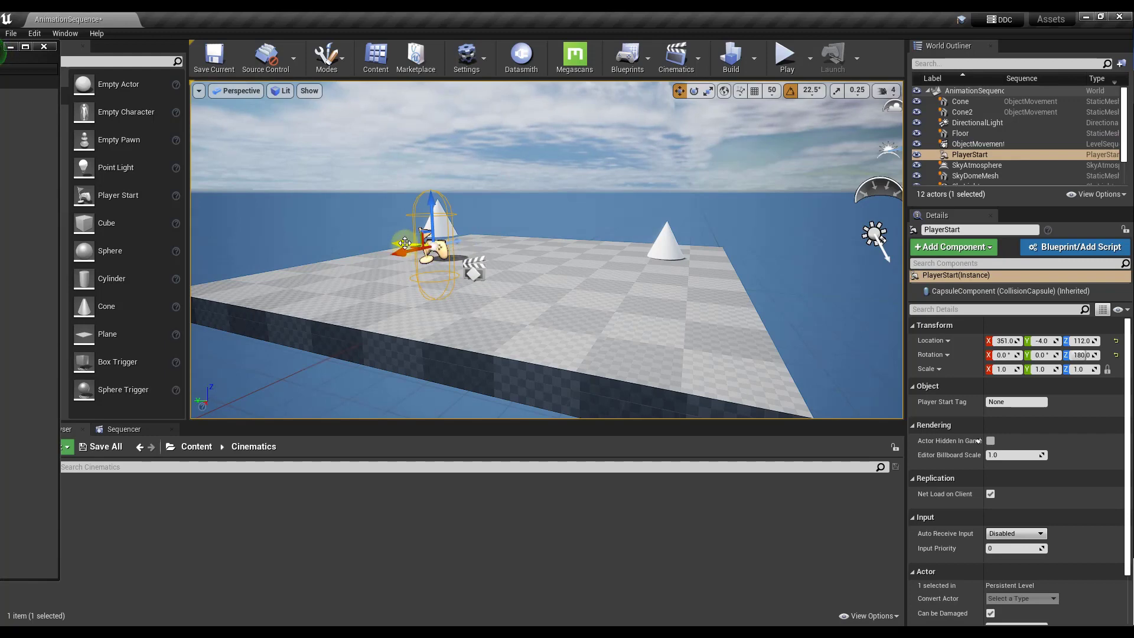
left_click_drag(401, 240, 541, 257)
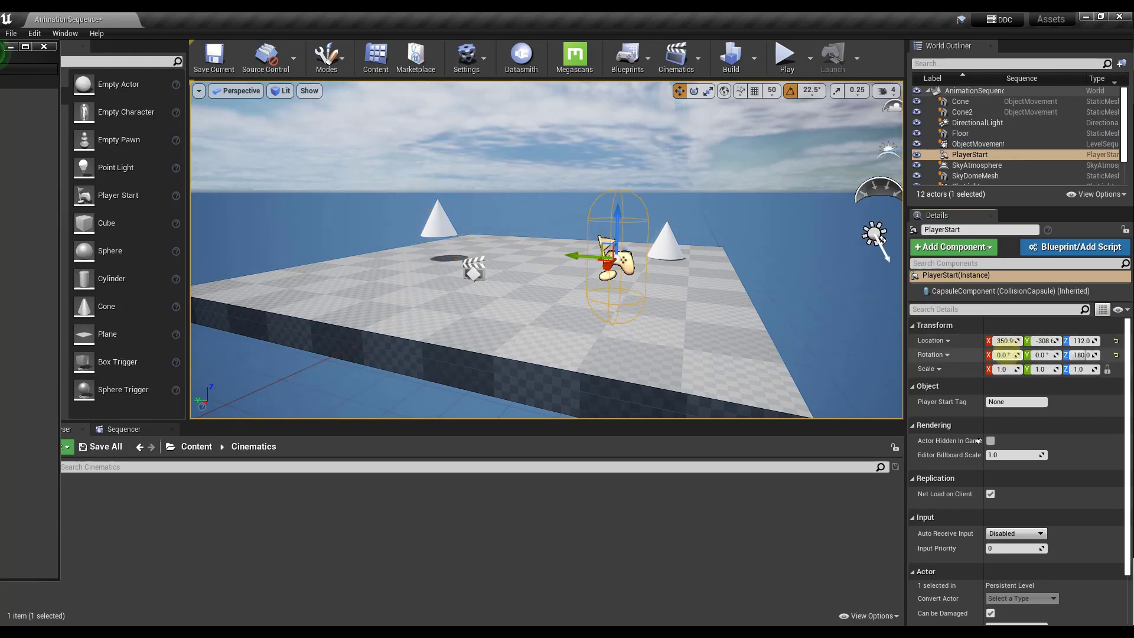
left_click(787, 56)
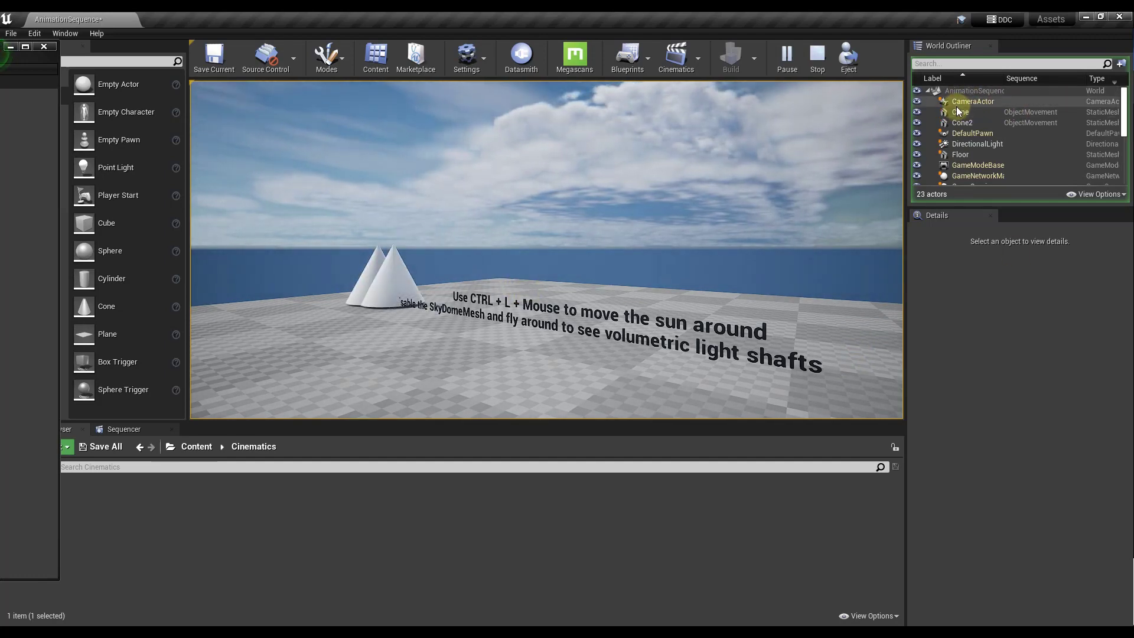
left_click(818, 54)
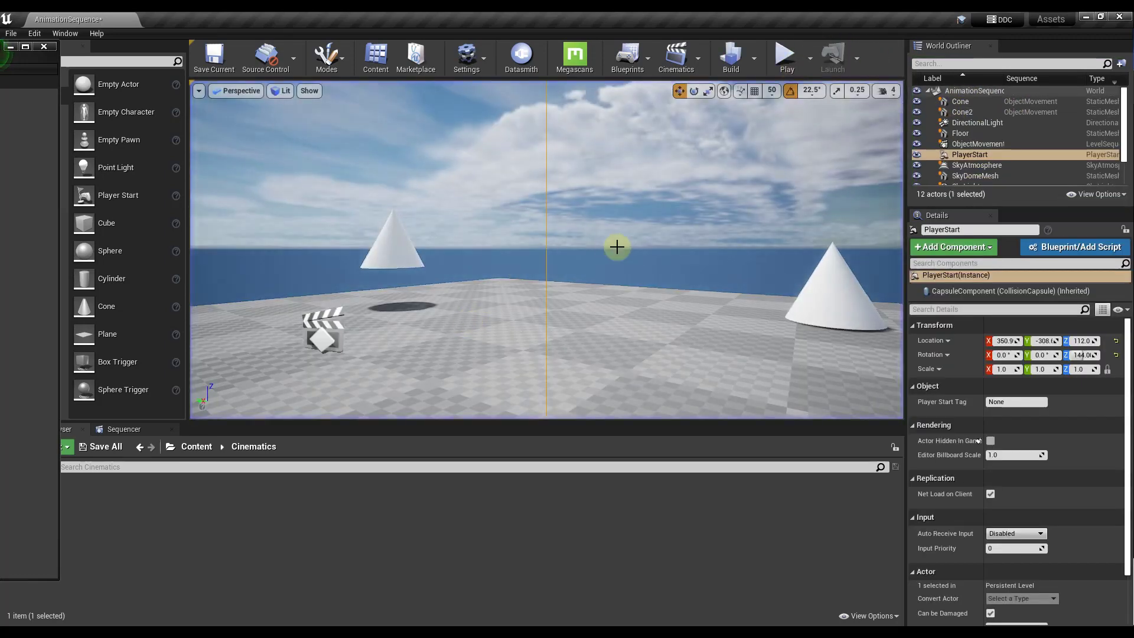
Place the PlayerStart near 432, 240 at Rotation Z 223.1, then open the Render Movie dropdown
right_click_drag(620, 284, 793, 297)
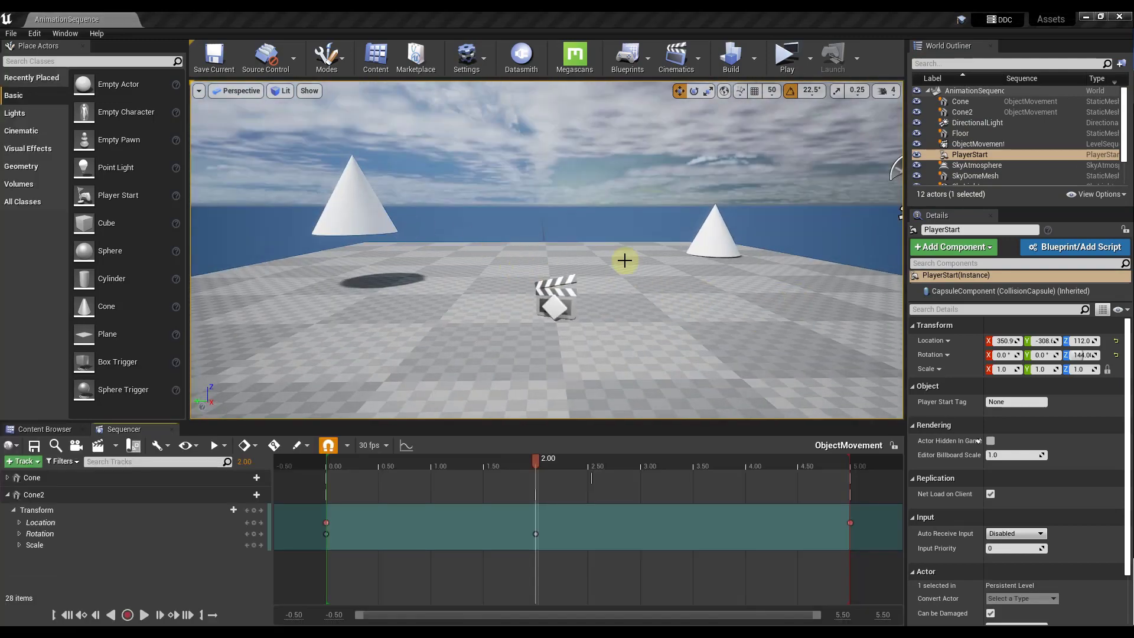
right_click_drag(534, 256, 626, 254)
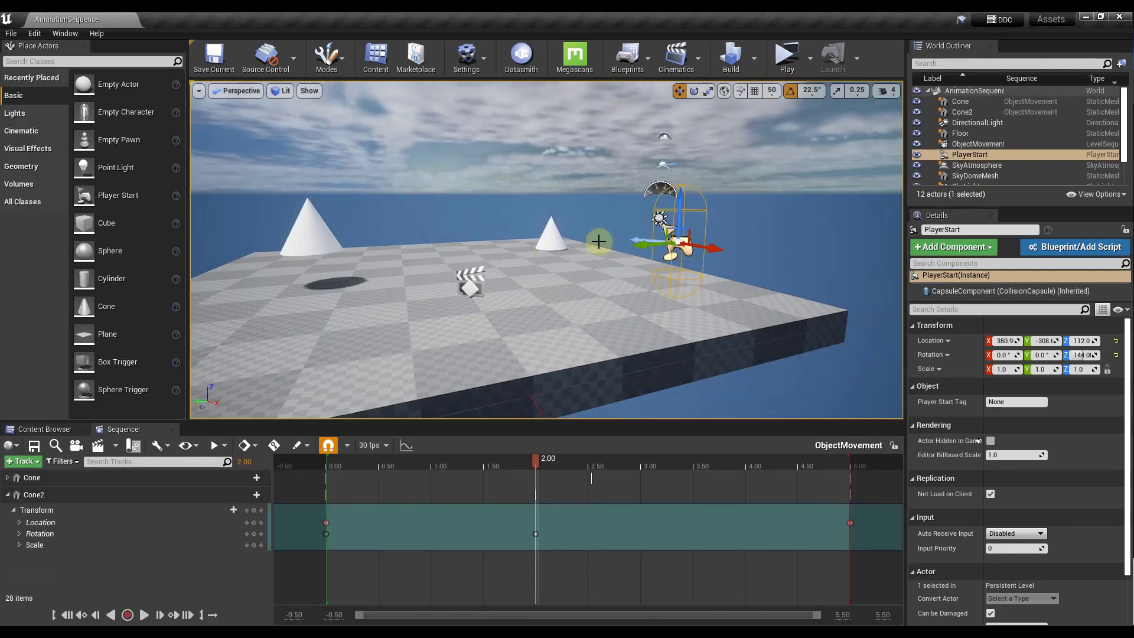
left_click_drag(641, 244, 430, 273)
left_click_drag(295, 294, 327, 270)
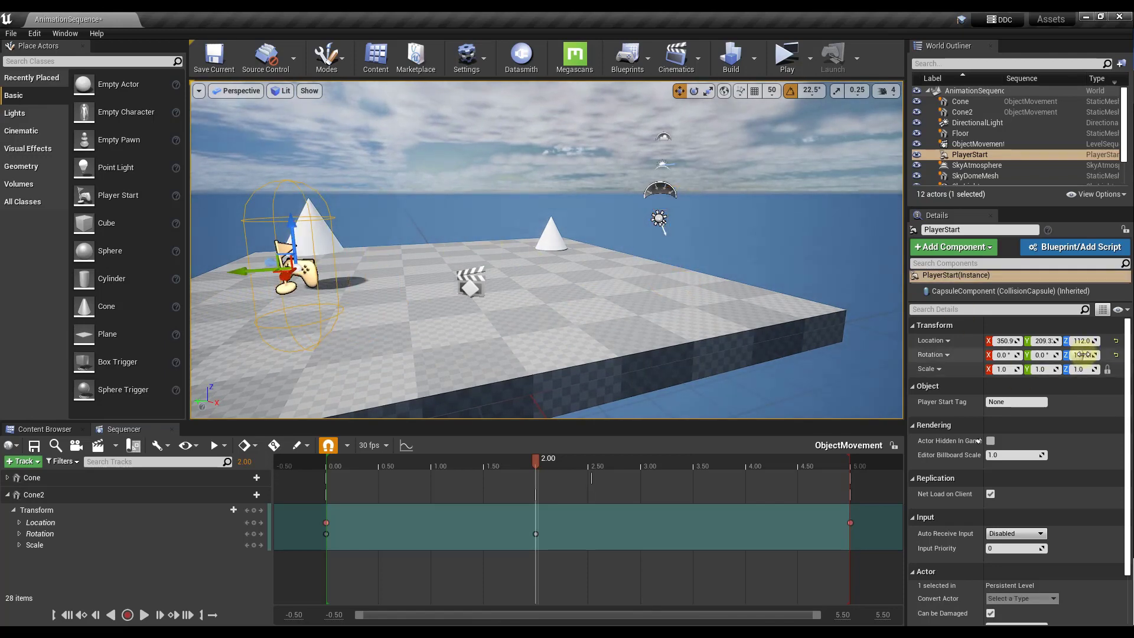
left_click_drag(1073, 353, 1087, 355)
right_click_drag(438, 211, 501, 216)
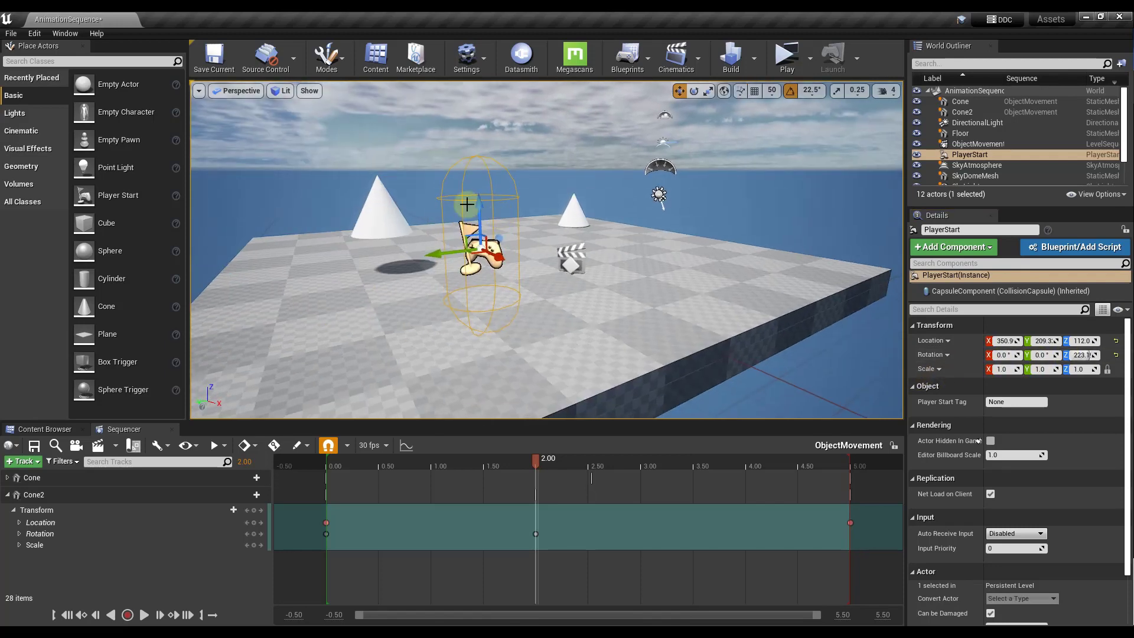
left_click_drag(474, 254, 483, 270)
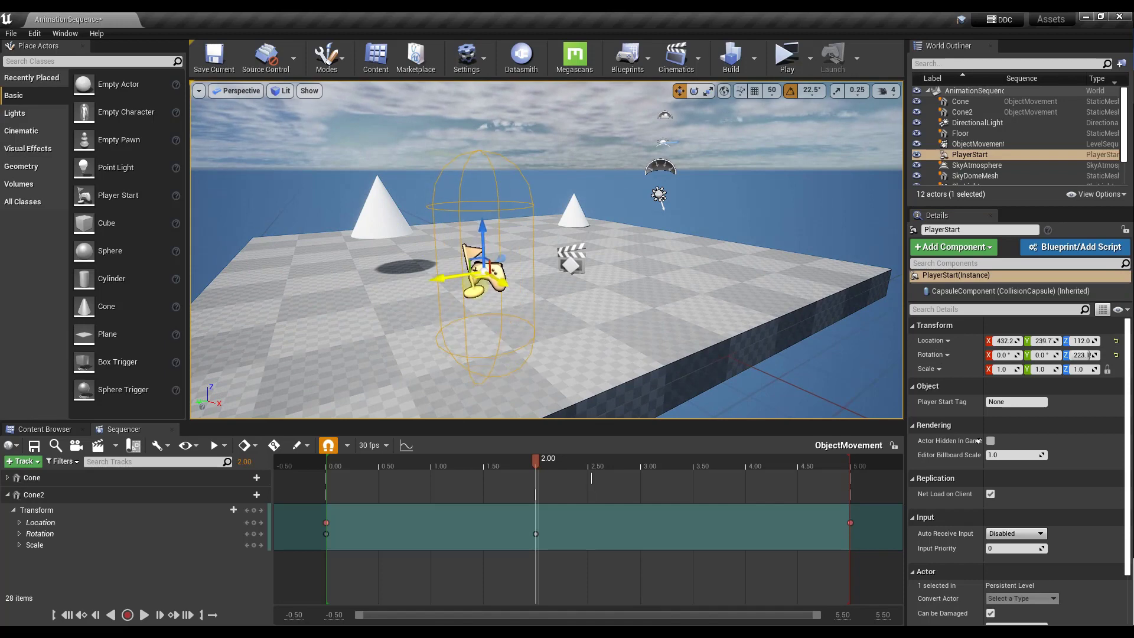
right_click_drag(567, 273, 463, 329)
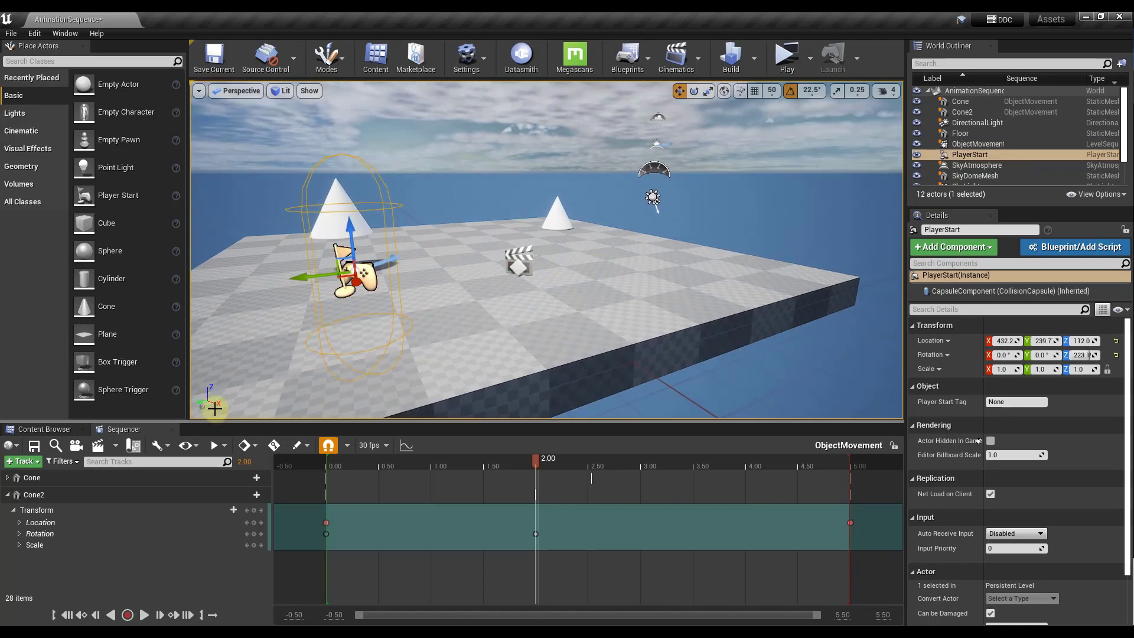
left_click(115, 447)
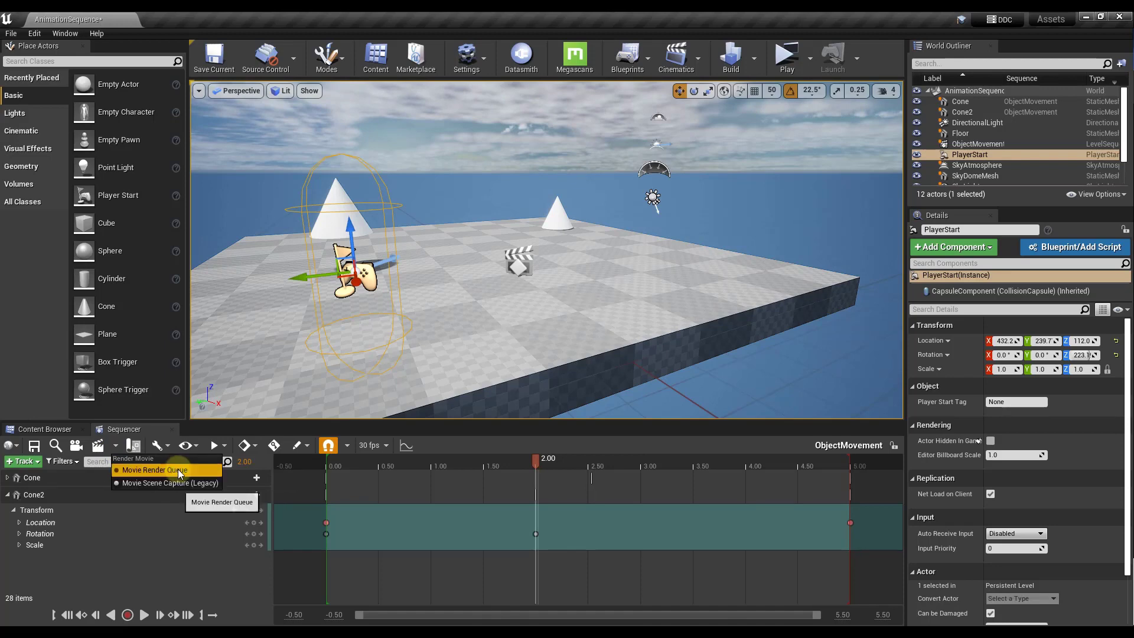
left_click(98, 445)
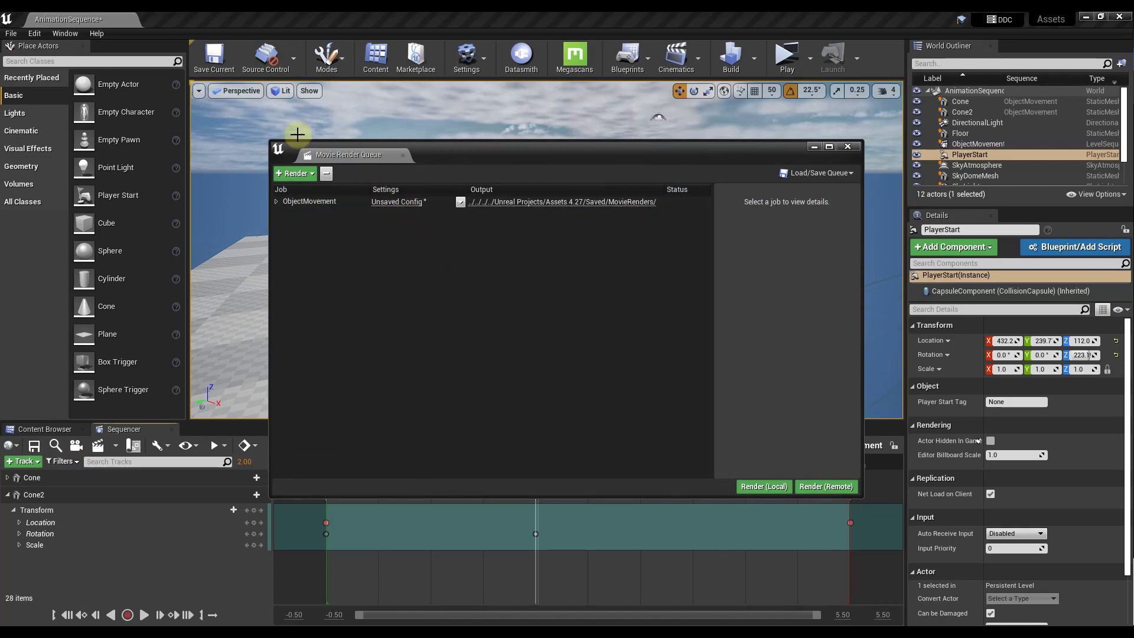
left_click(395, 203)
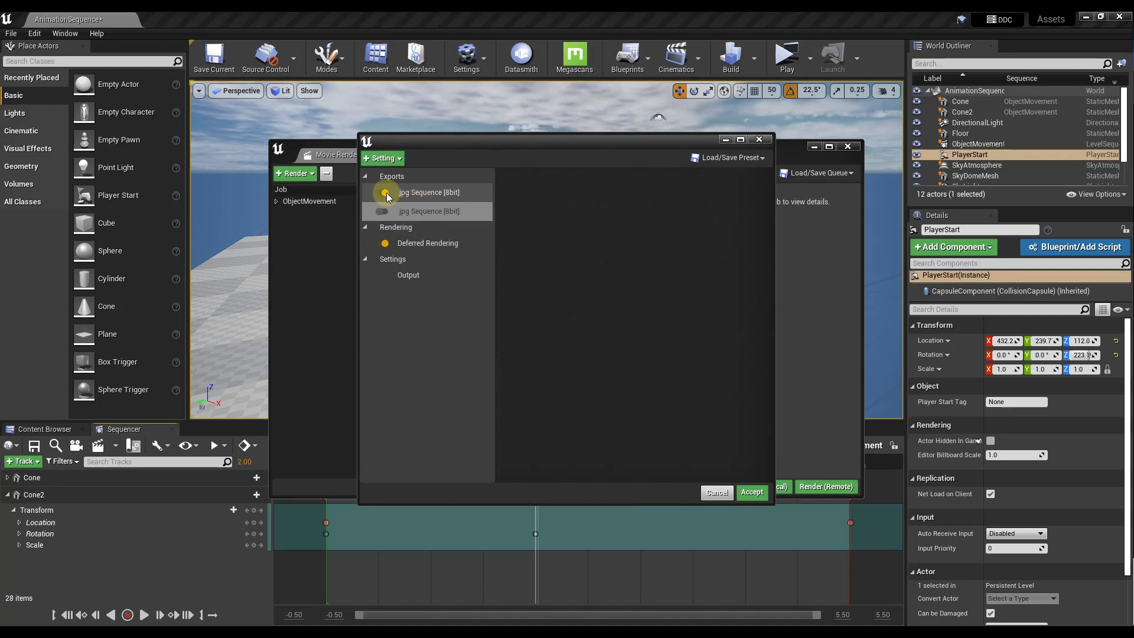
left_click(388, 159)
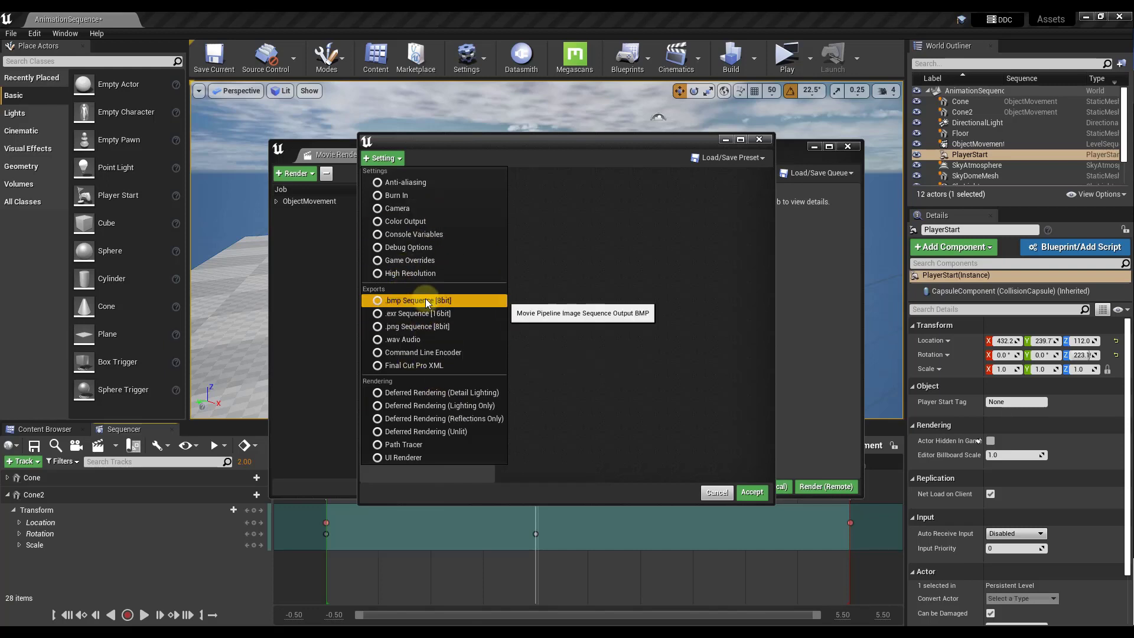
left_click(710, 487)
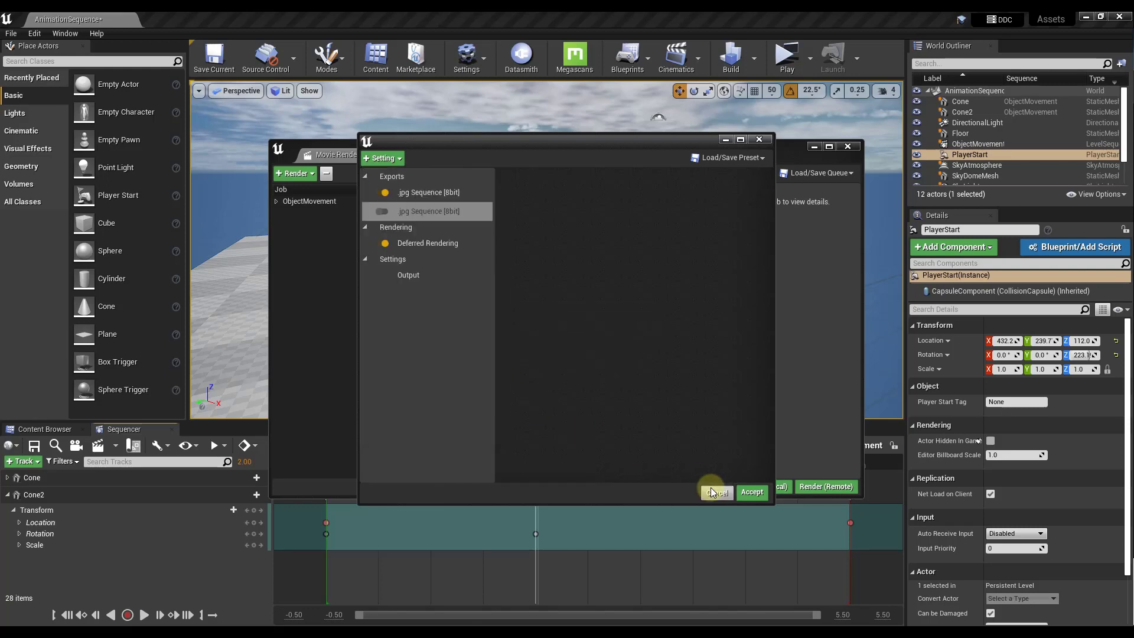
left_click(710, 487)
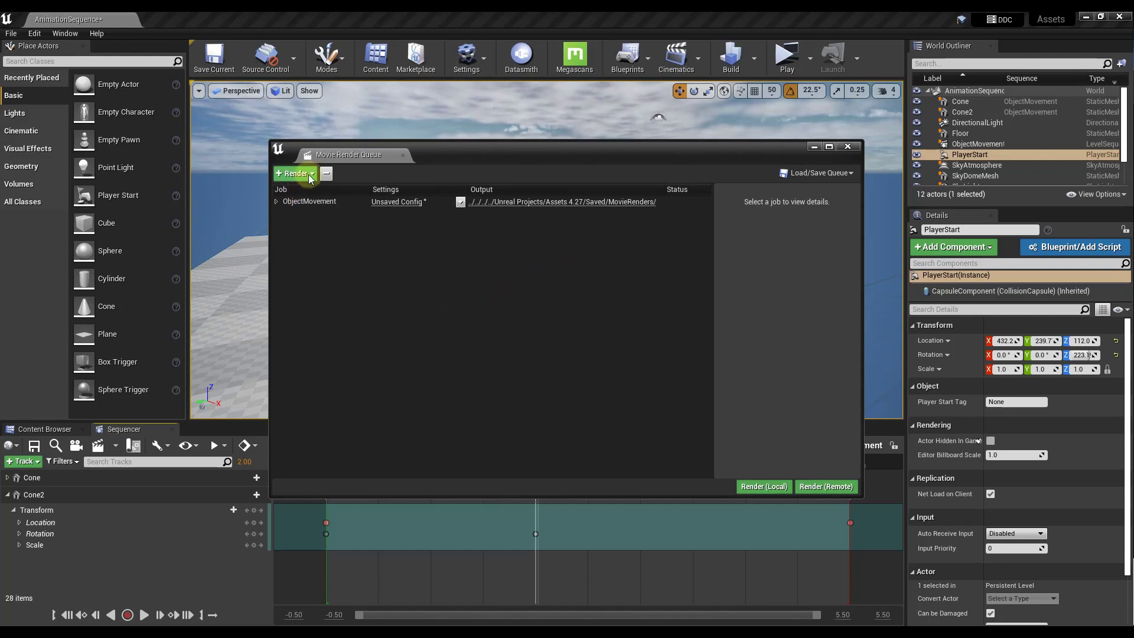
left_click(847, 147)
left_click(150, 447)
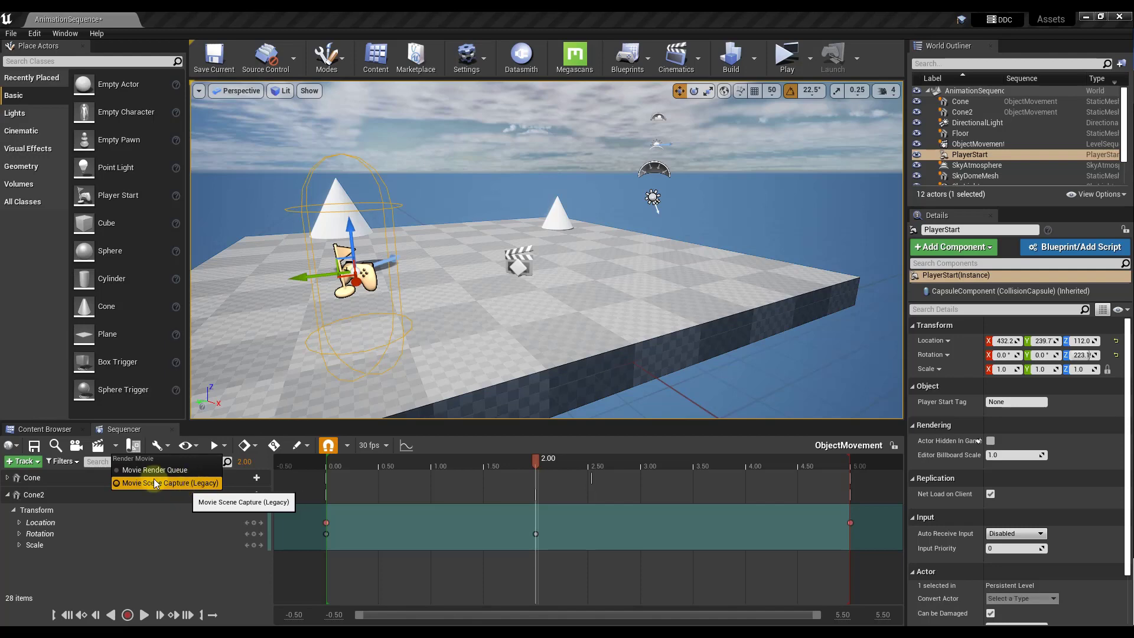
Open Movie Scene Capture (Legacy) and keep the Video Sequence (avi) output format
left_click(99, 447)
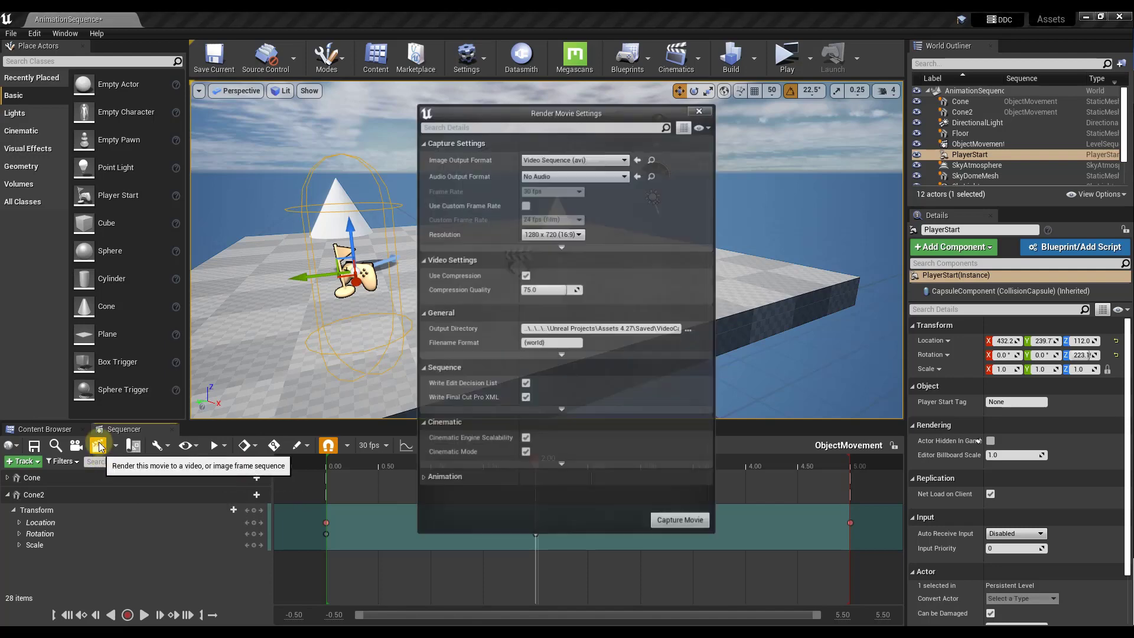
left_click(597, 160)
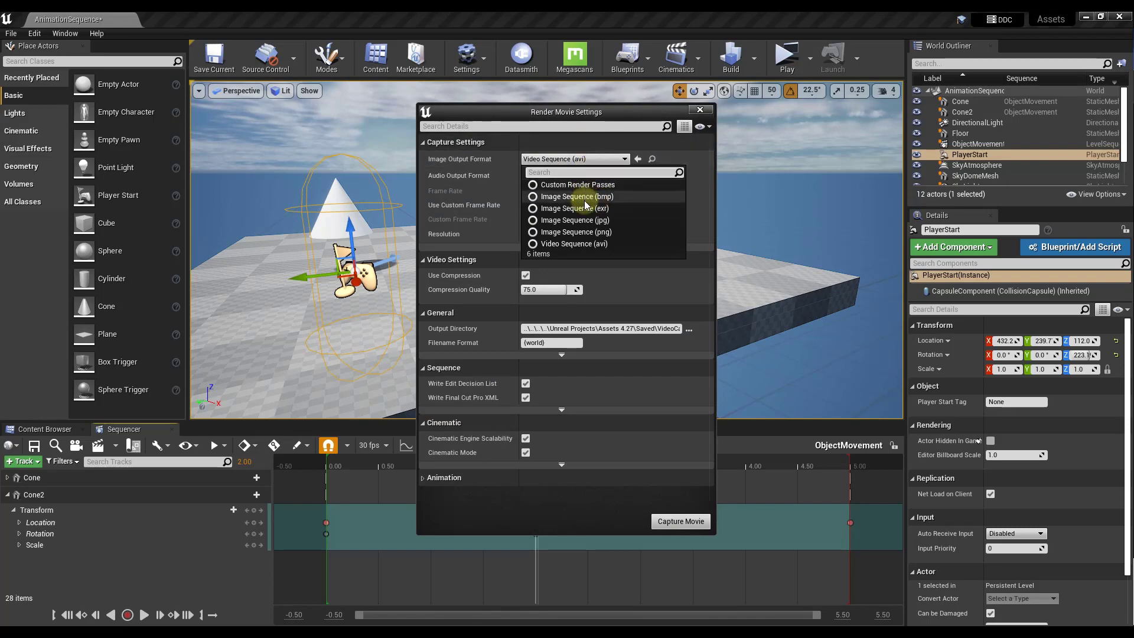
left_click(581, 160)
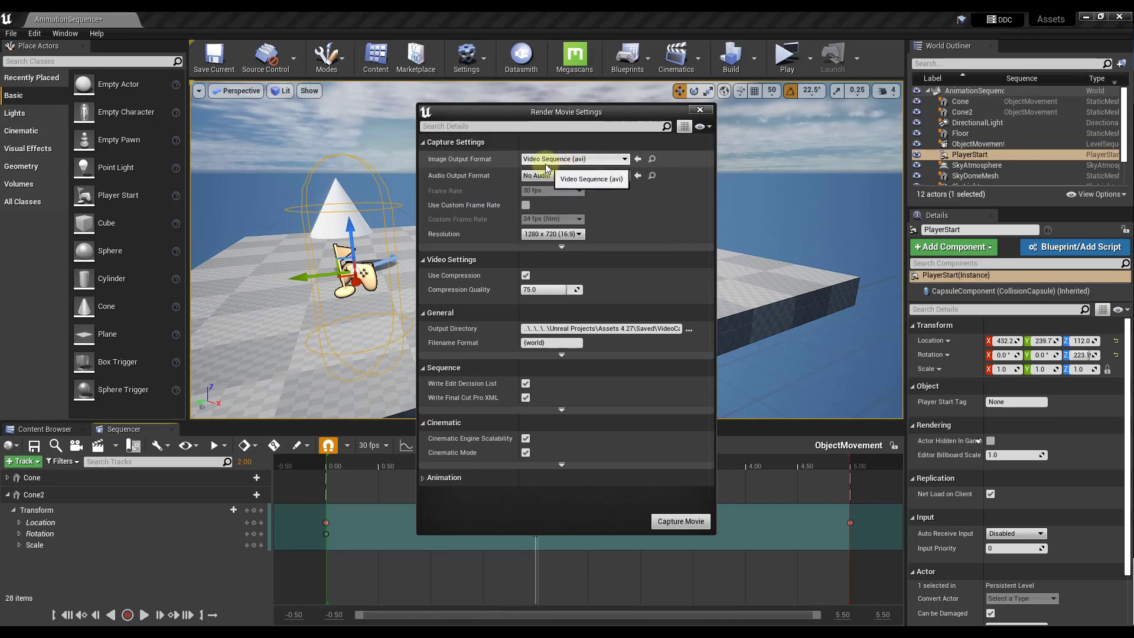
left_click(590, 160)
left_click(570, 234)
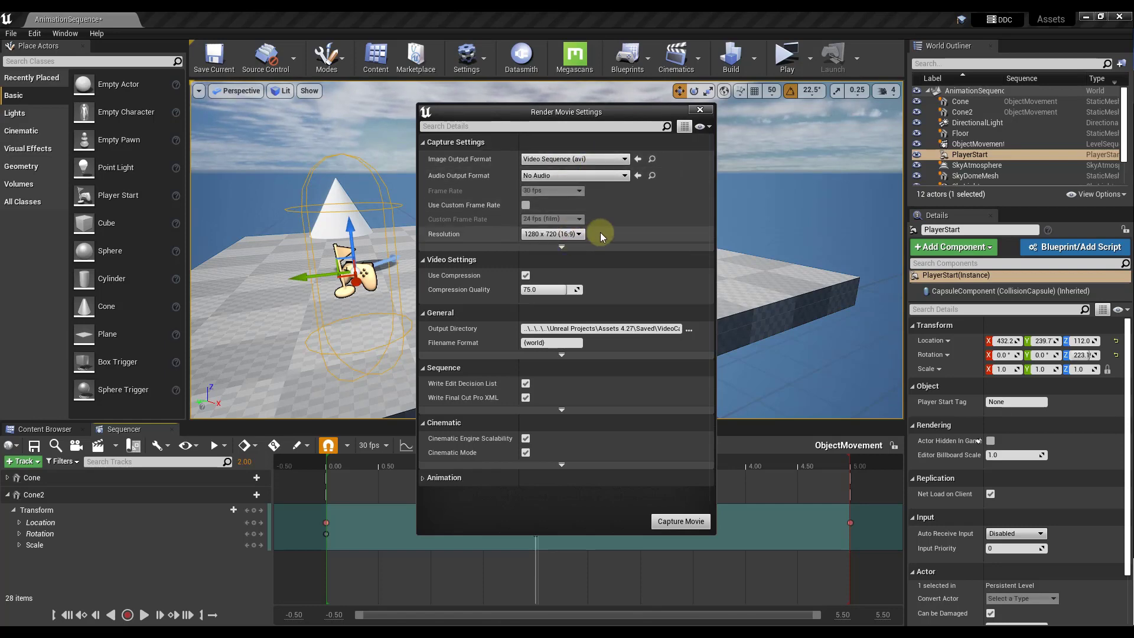
Set the resolution to 1920 x 1080 (16:9), capture the movie, and save the level
left_click(562, 247)
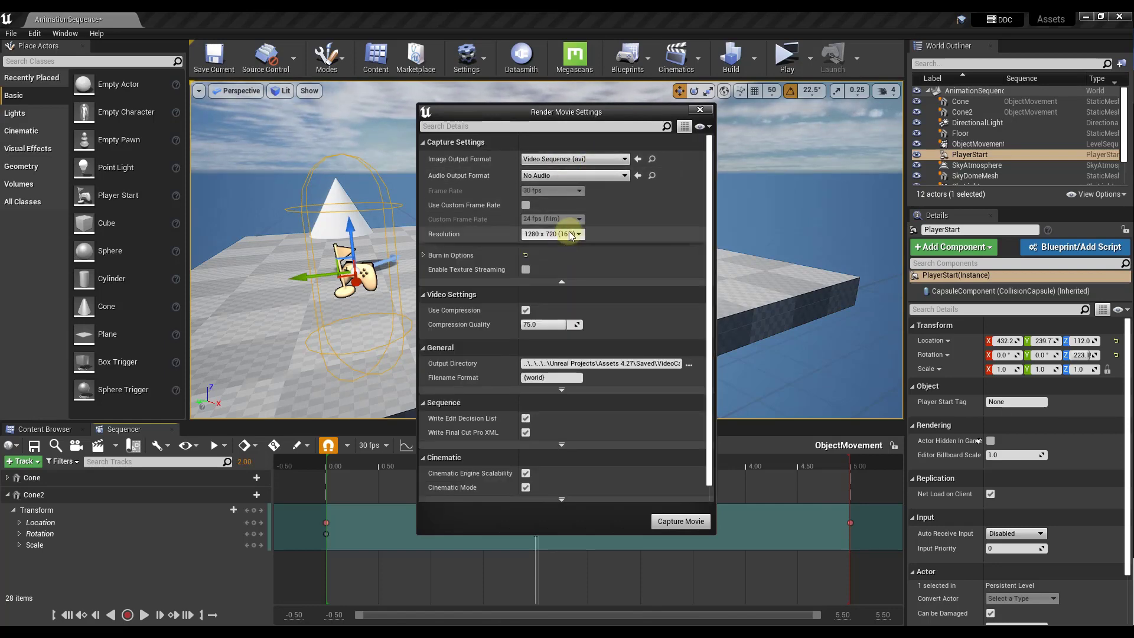
left_click(570, 234)
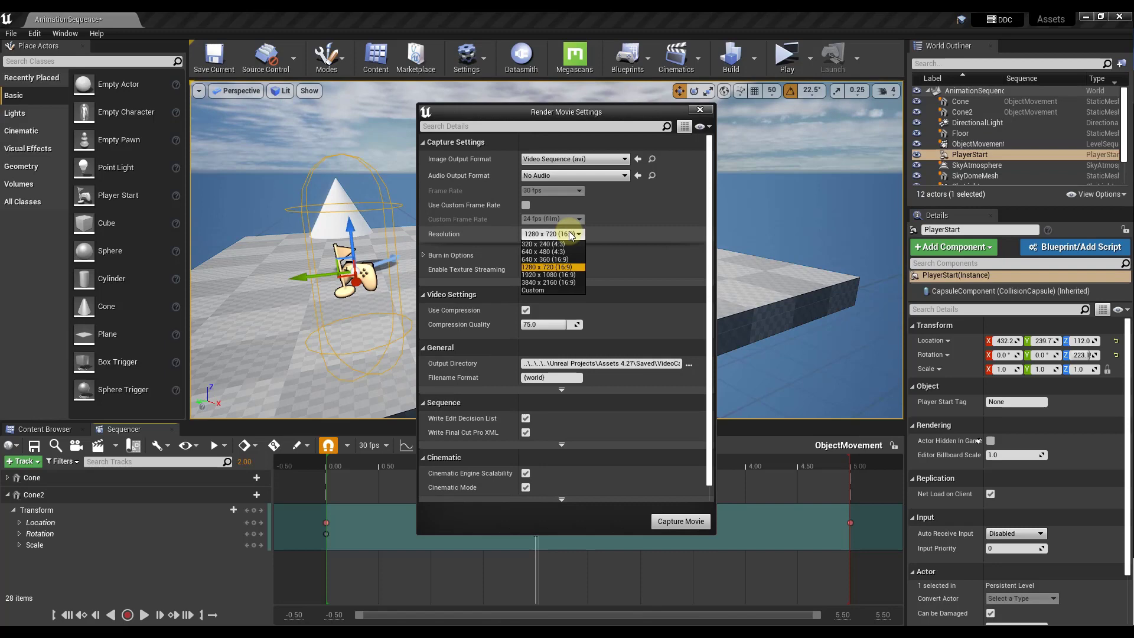
left_click(557, 273)
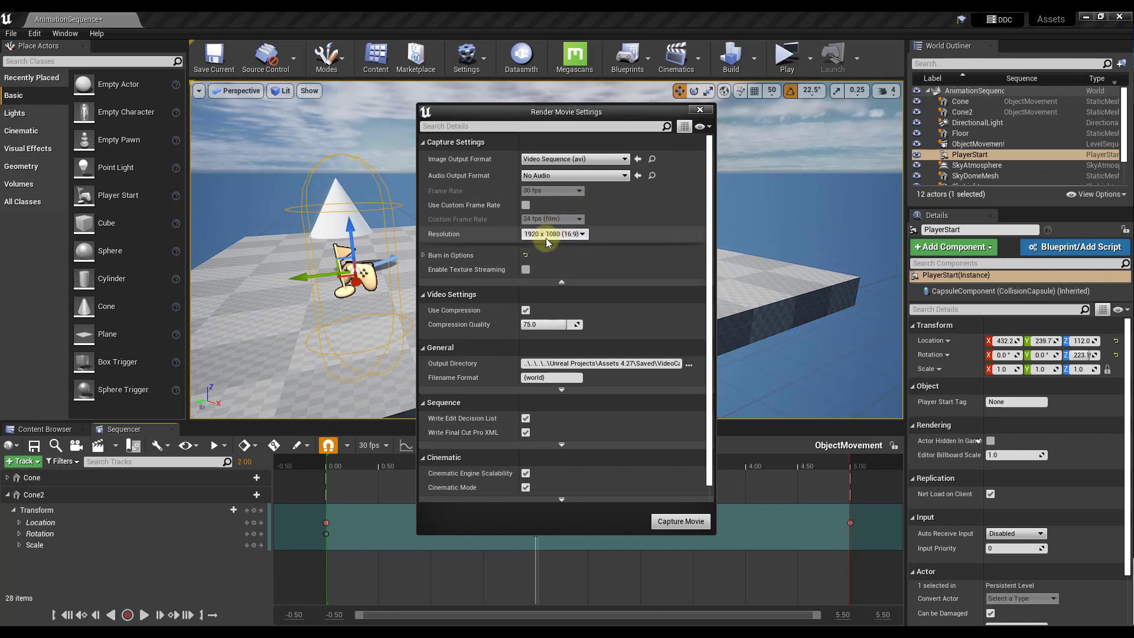
scroll(550, 366, "down", 1)
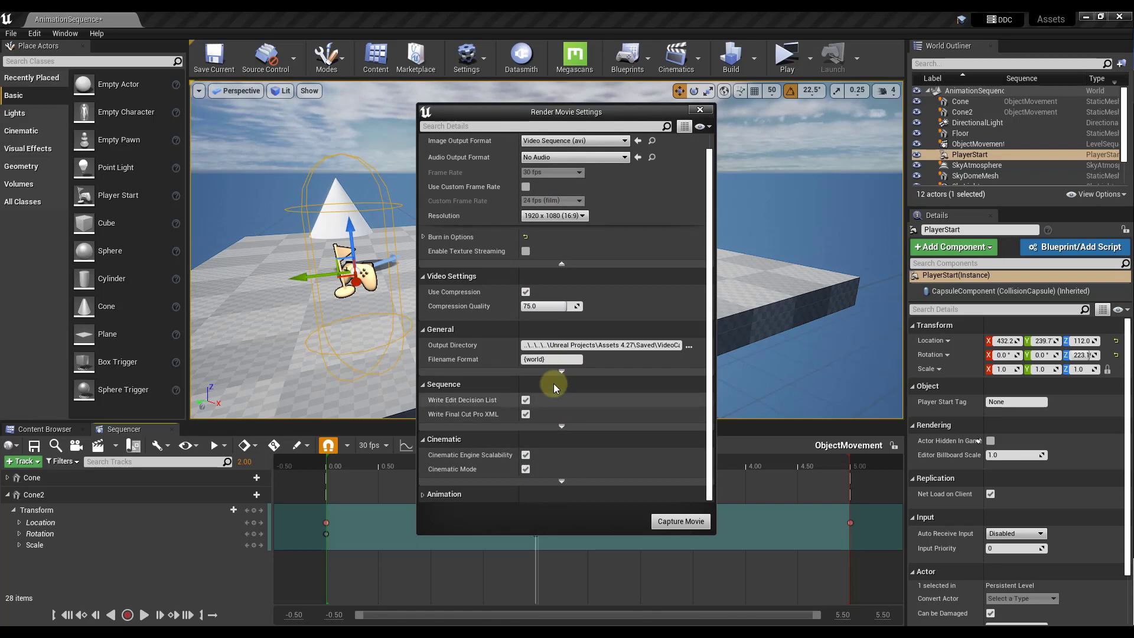
left_click(680, 522)
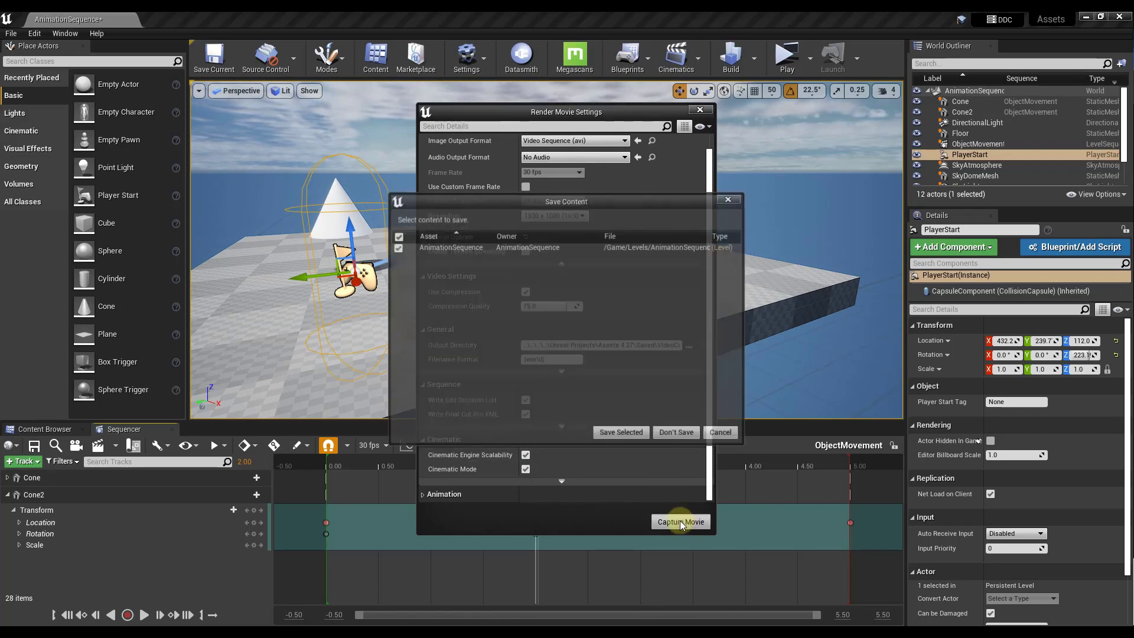
left_click(618, 435)
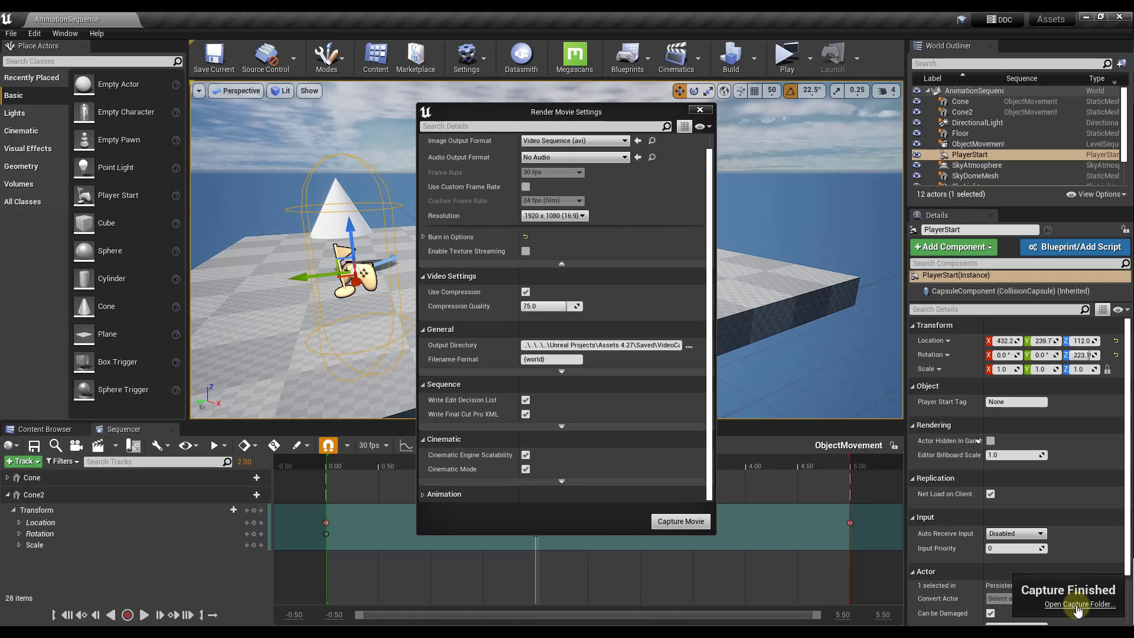
Open the VideoCaptures folder from the Capture Finished notice and play AnimationSequence_(2).avi
left_click(1076, 605)
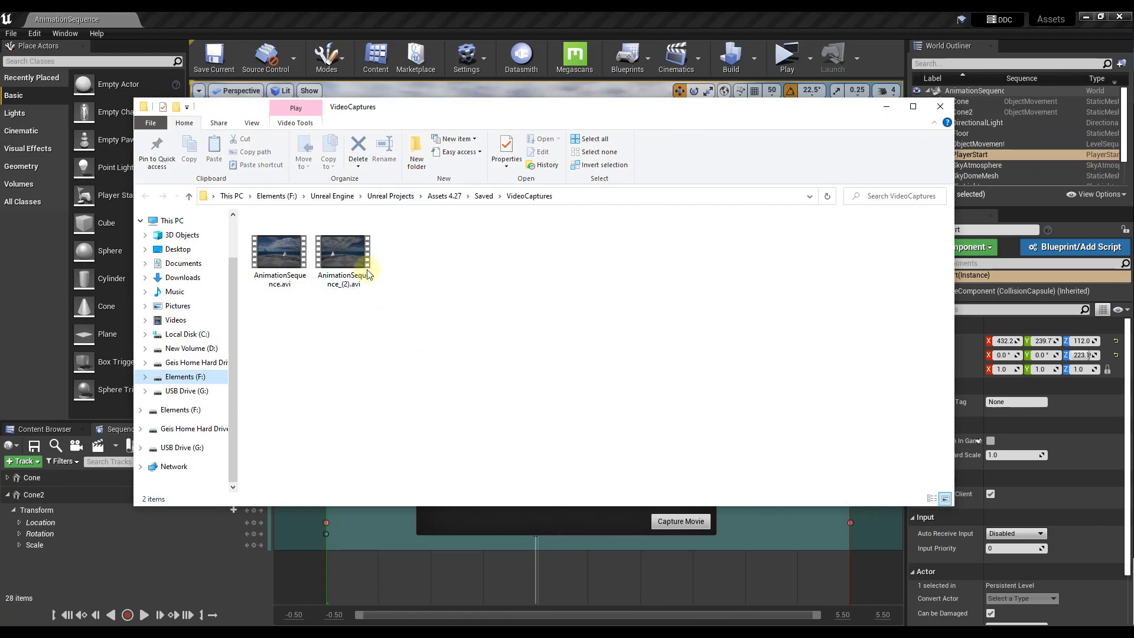
mouse_move(374, 261)
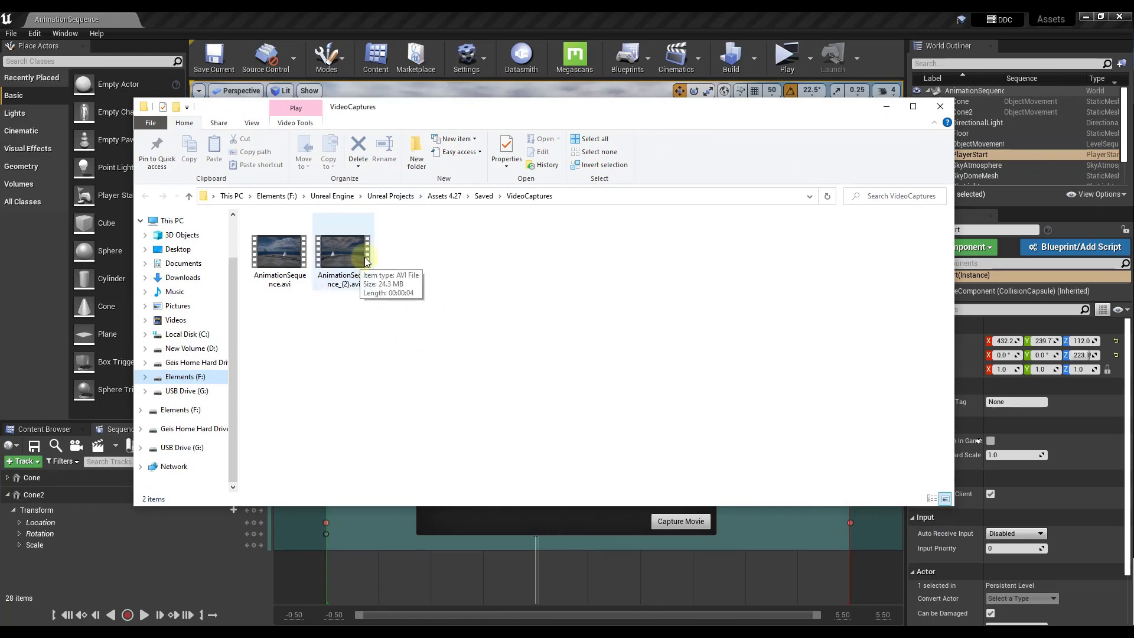
double_click(353, 255)
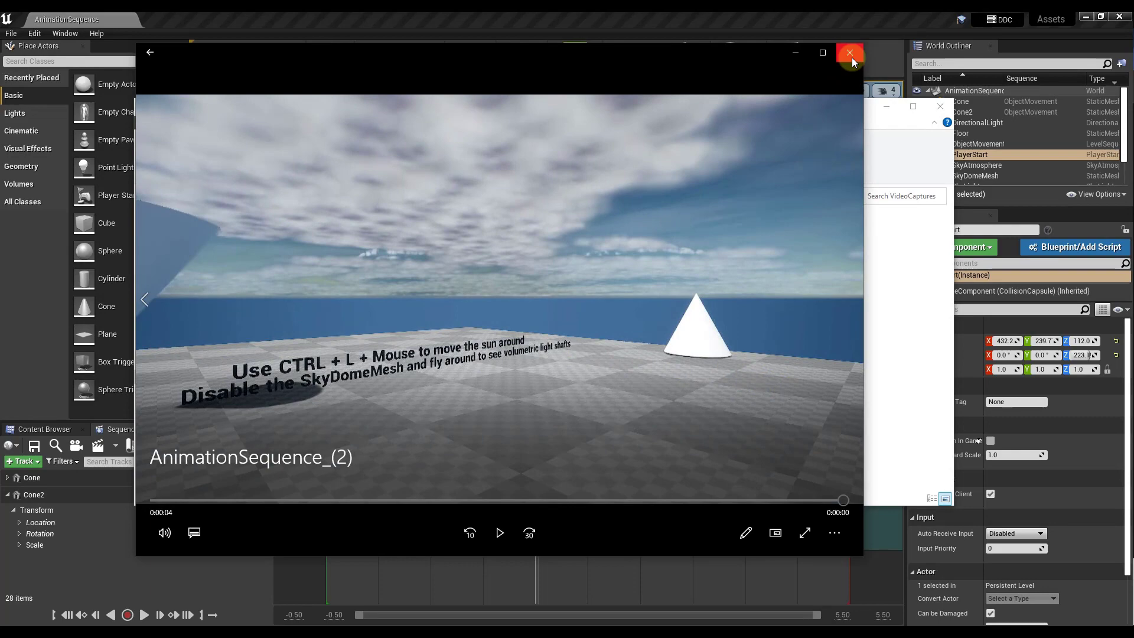
Close Movies & TV after AnimationSequence_(2) plays to its 0:00:04 end
left_click(850, 52)
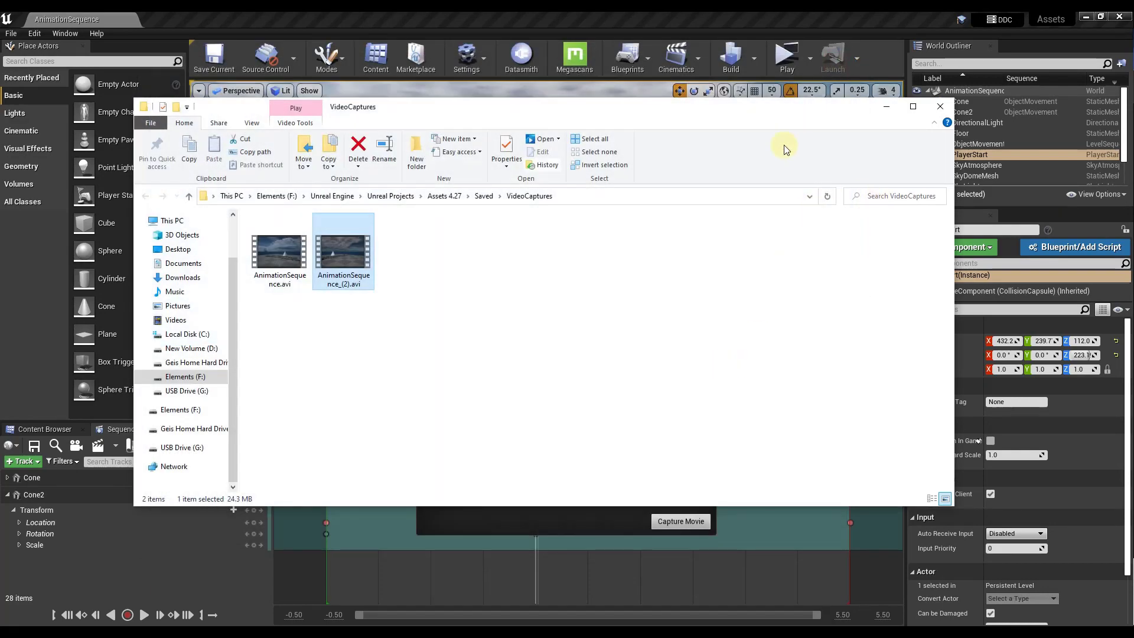